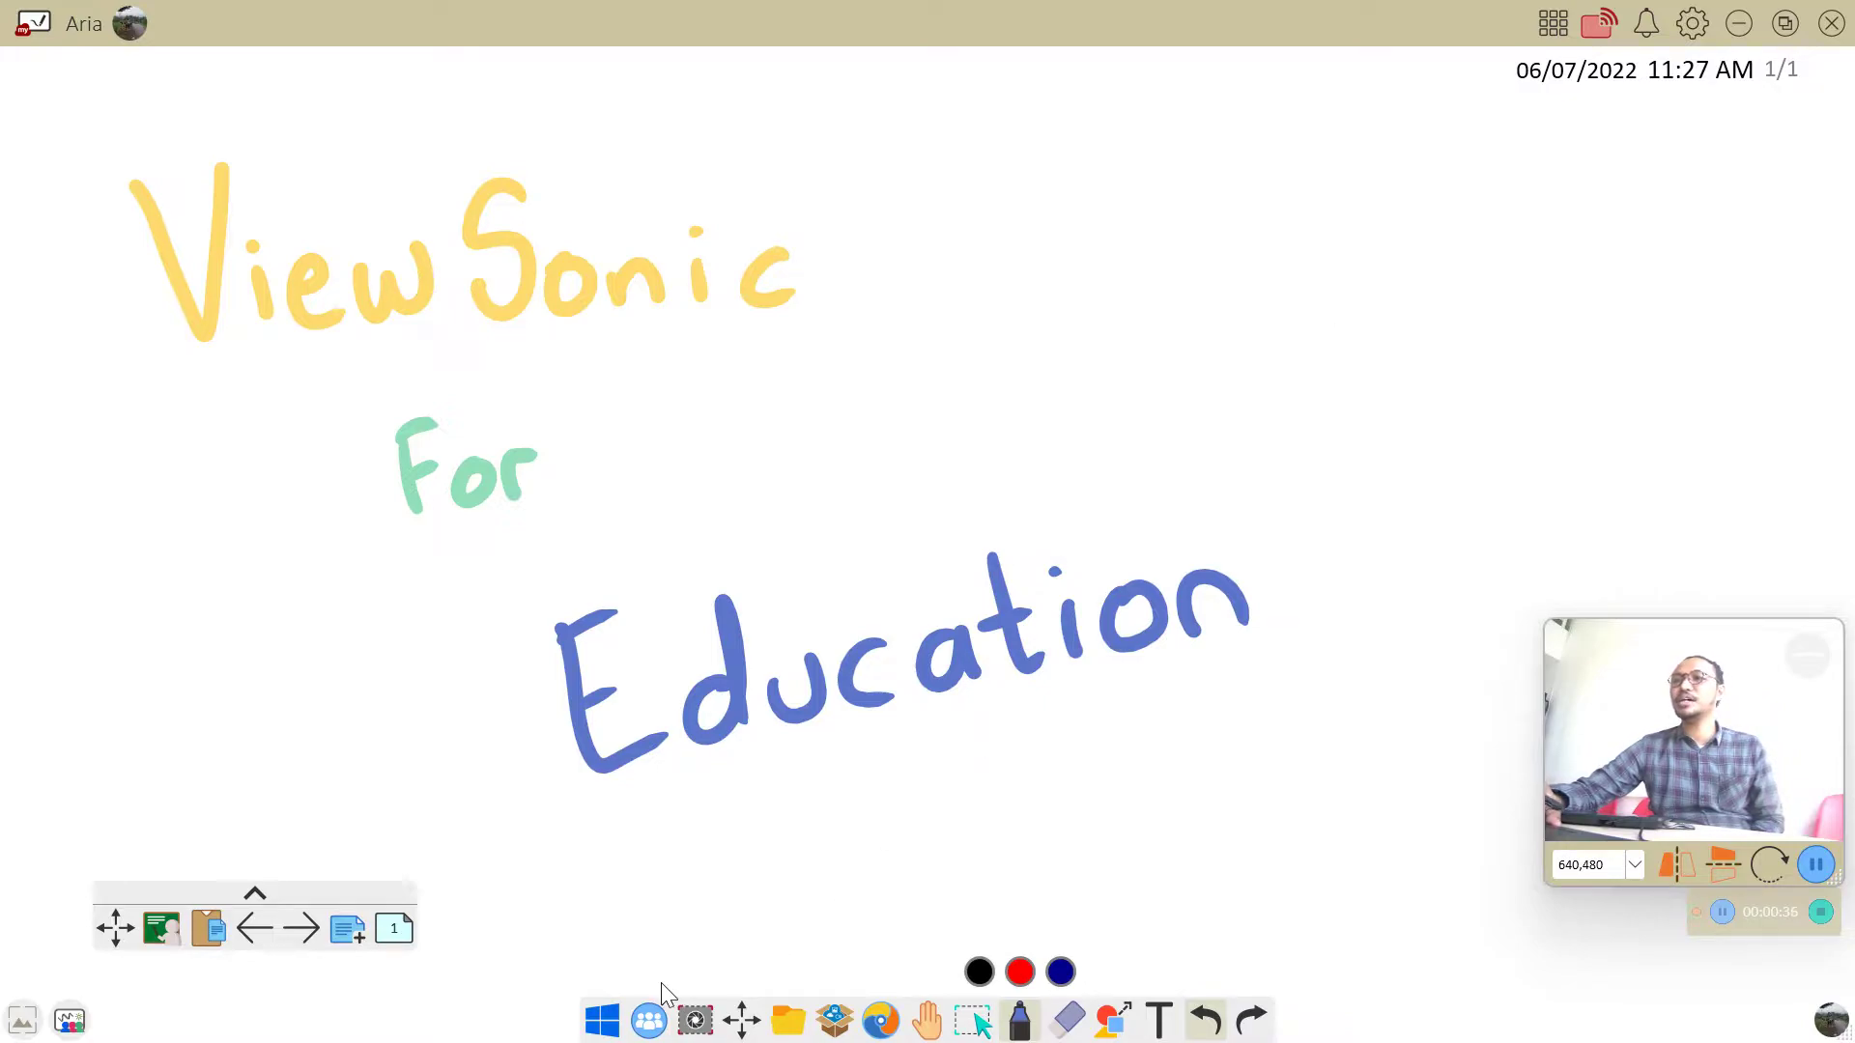
Step: Leave the whiteboard canvas for the desktop and switch to the myViewBoard account home page in Firefox
click(602, 1019)
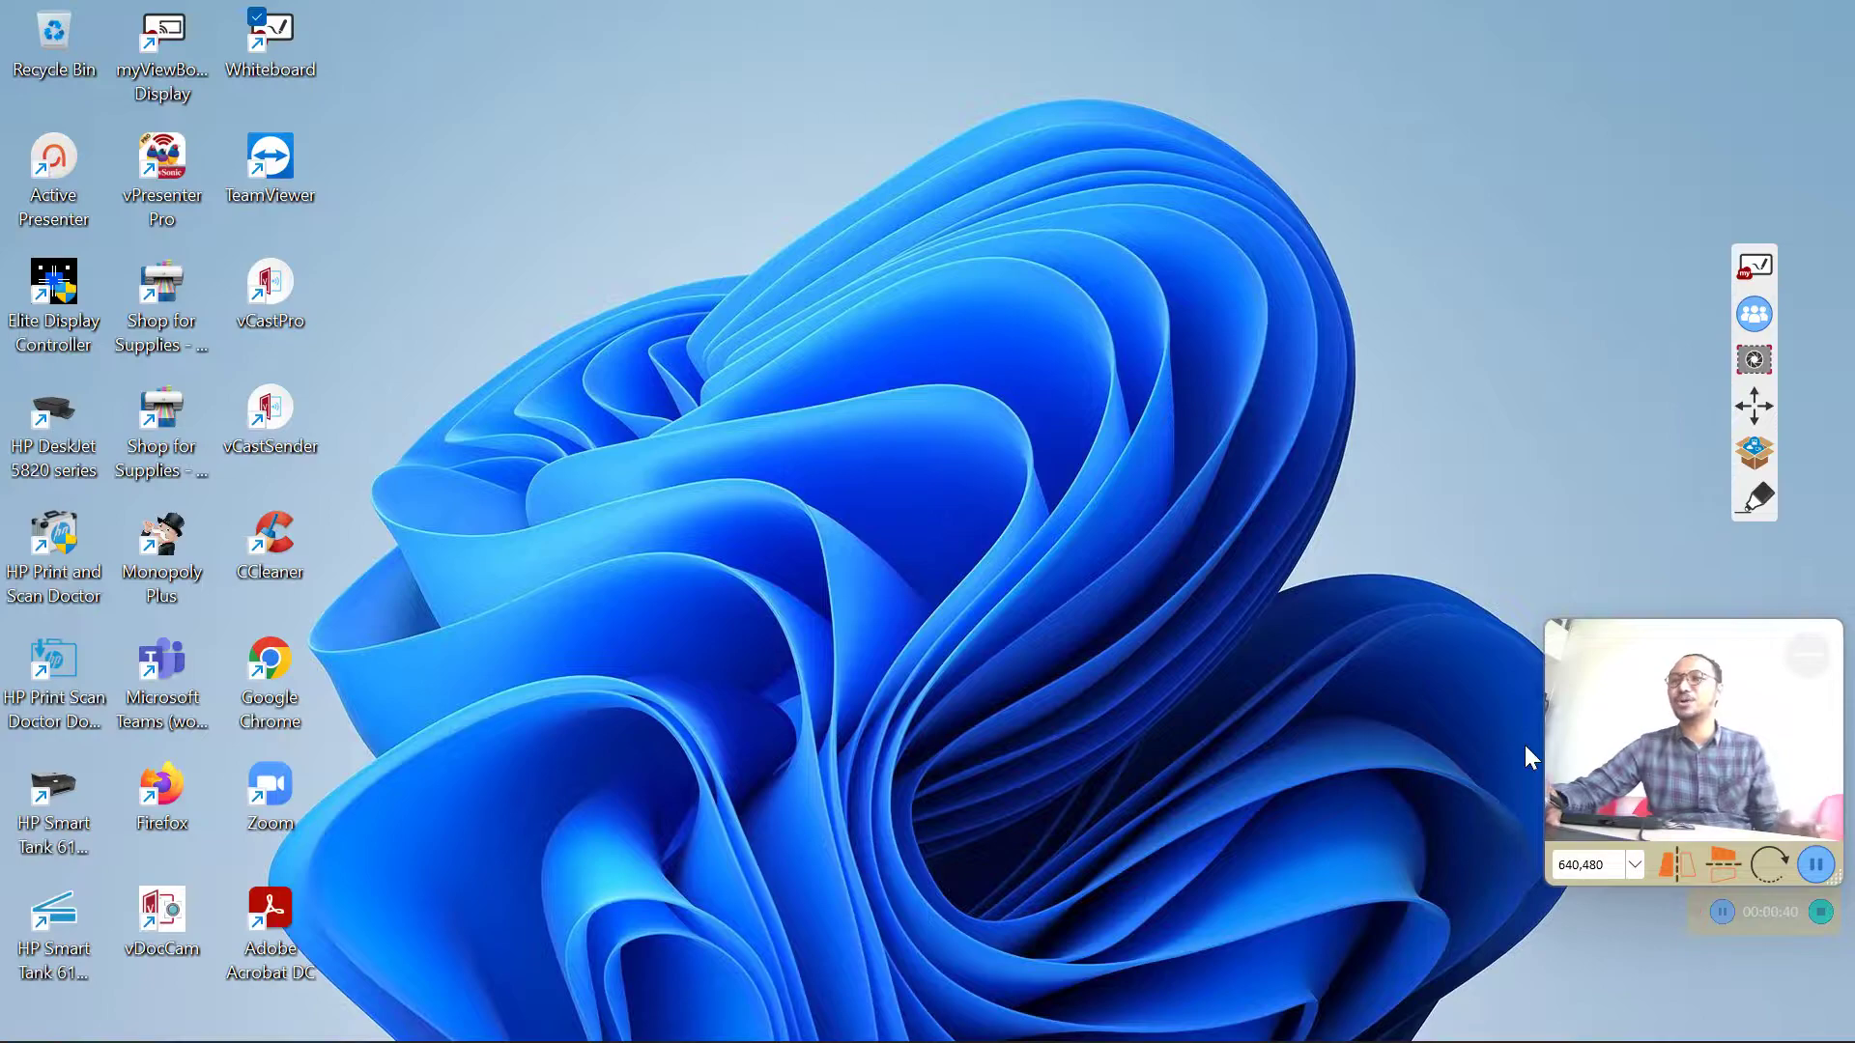
mouse_move(1172, 1037)
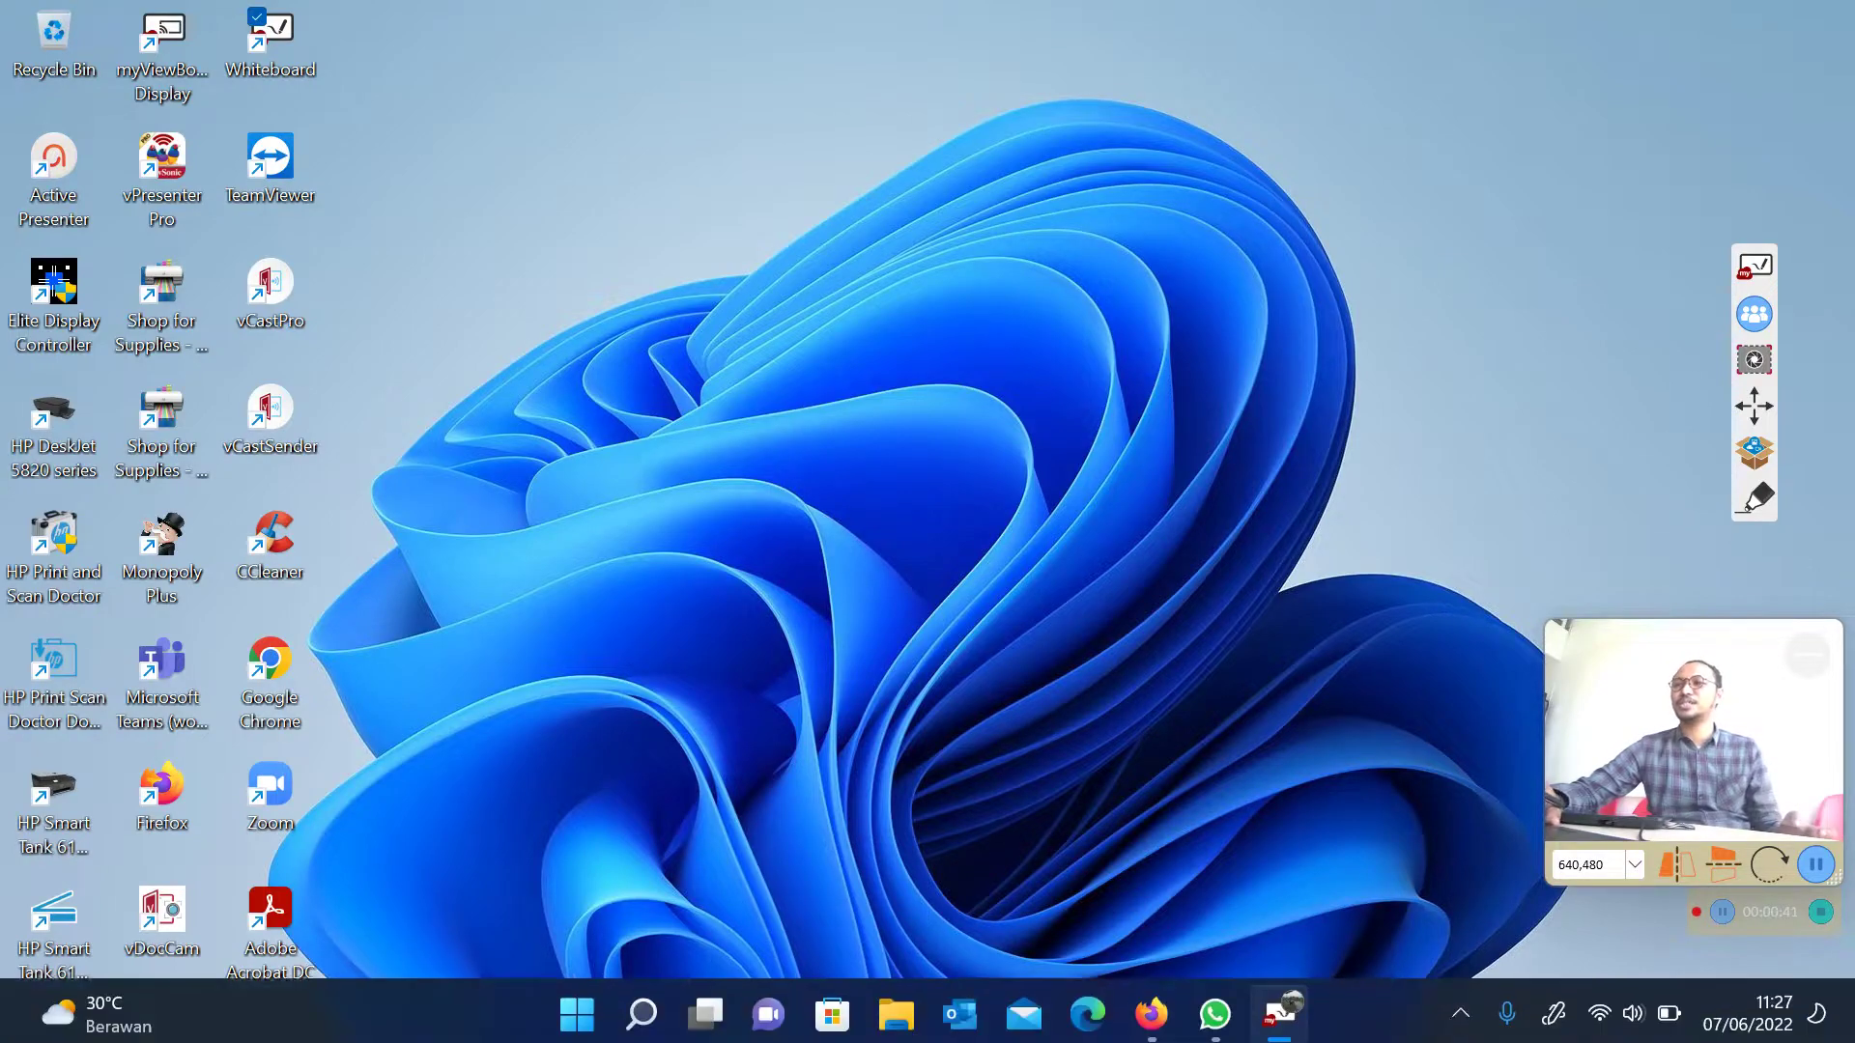
click(1150, 1026)
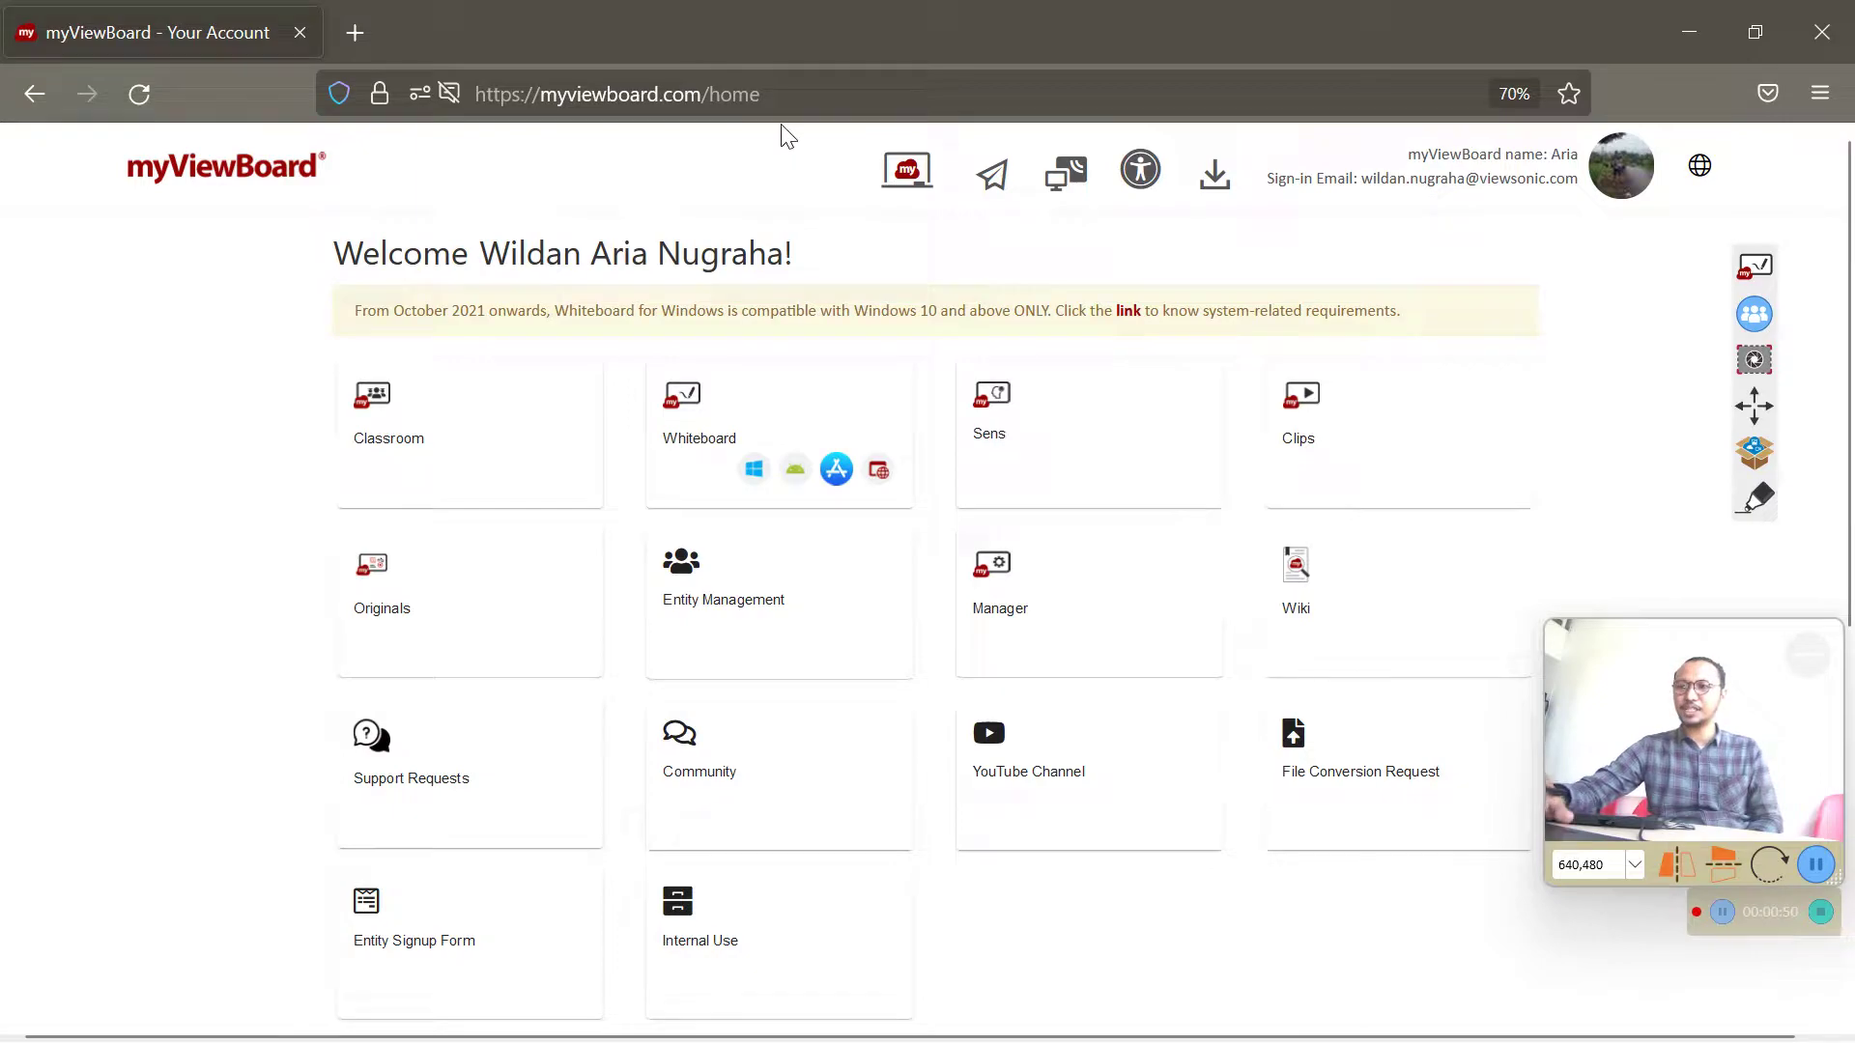
Step: Circle the page address and underline the Classroom, Whiteboard, Sens, Clips and Originals tiles with the blue marker
click(1748, 500)
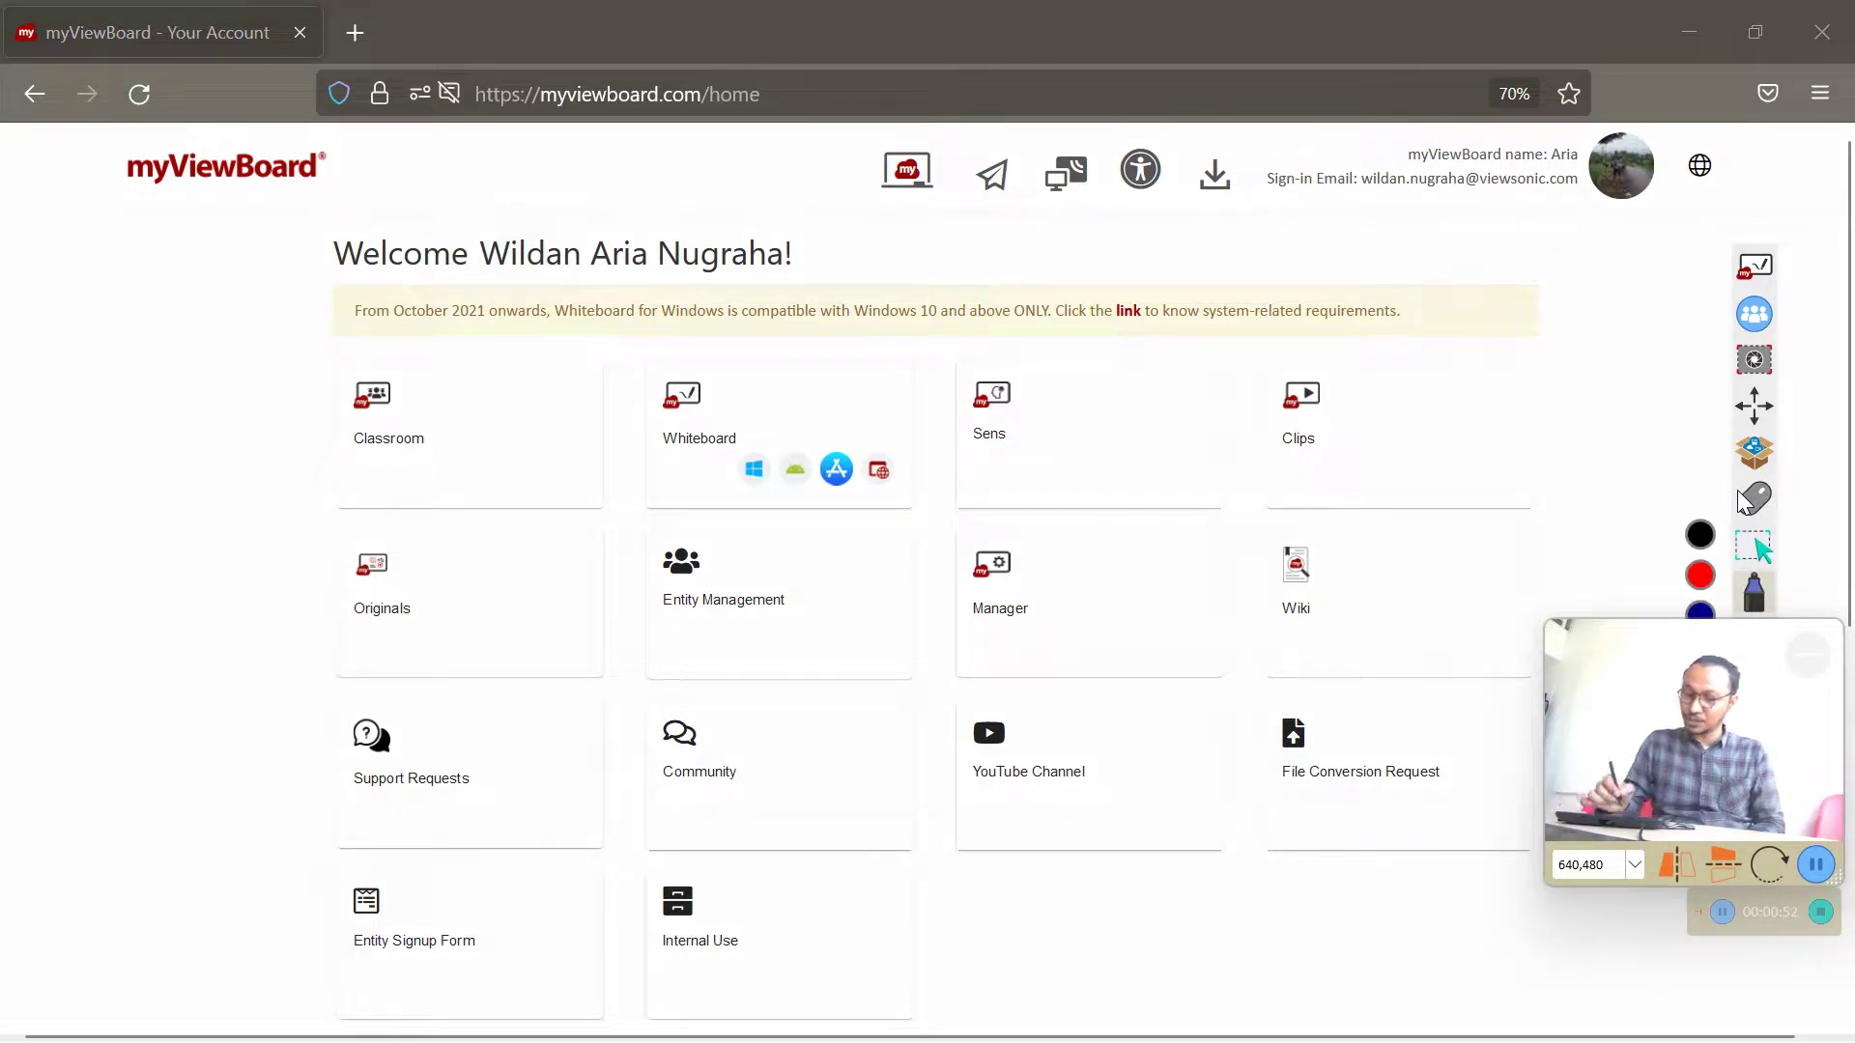
mouse_move(524, 162)
mouse_down()
mouse_move(860, 121)
mouse_move(578, 58)
mouse_move(531, 186)
mouse_up()
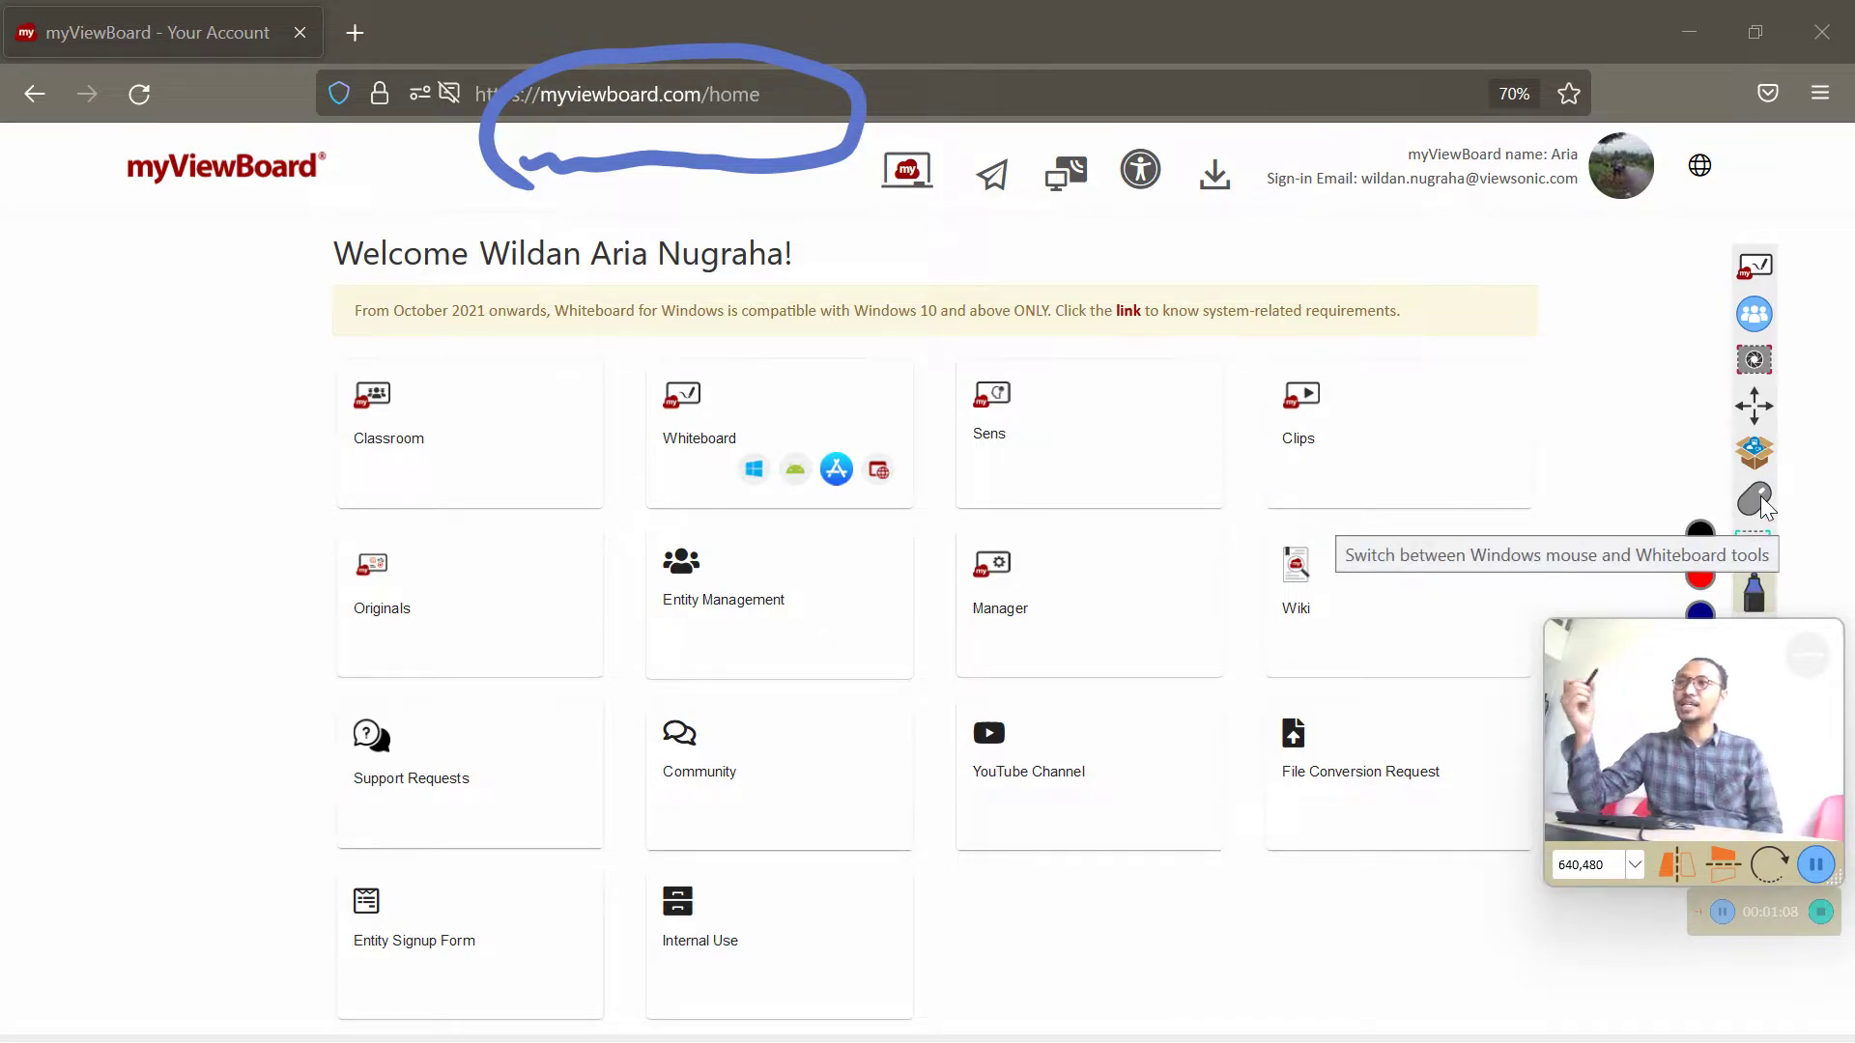
drag(348, 486, 432, 488)
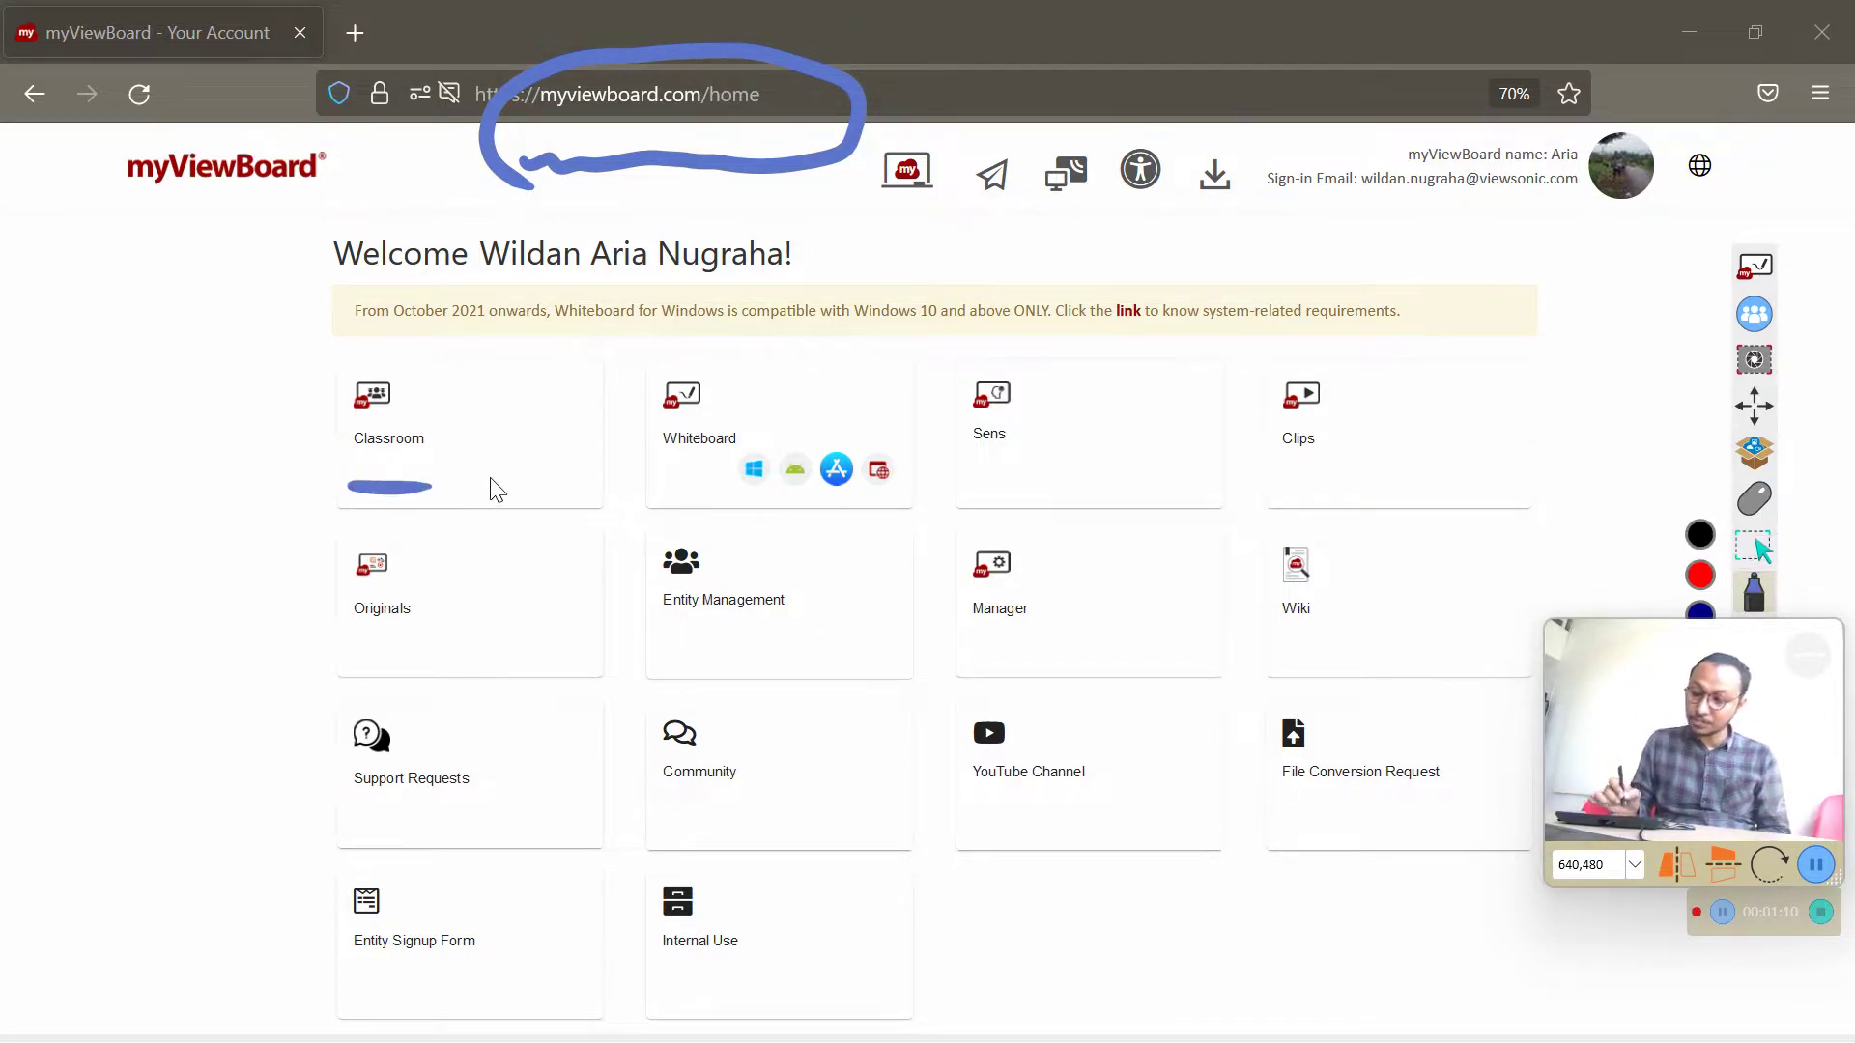
drag(665, 508, 769, 510)
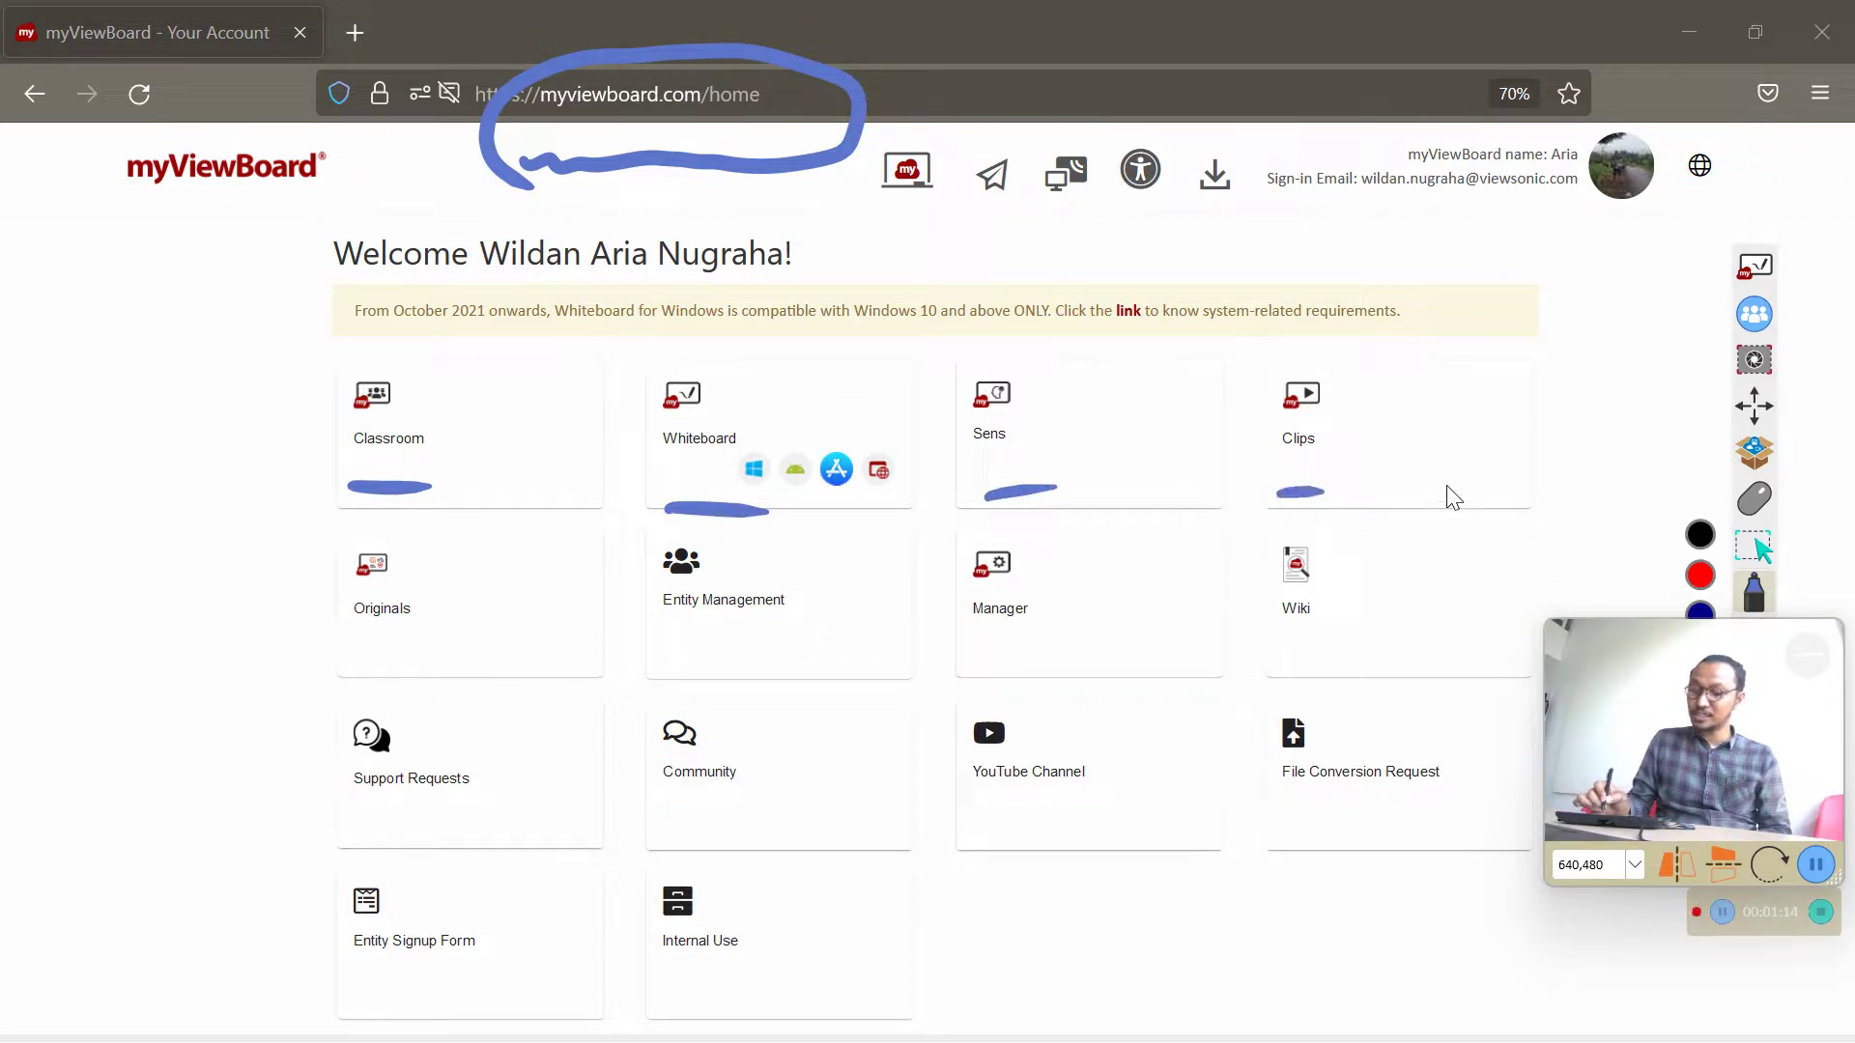
drag(331, 647, 588, 660)
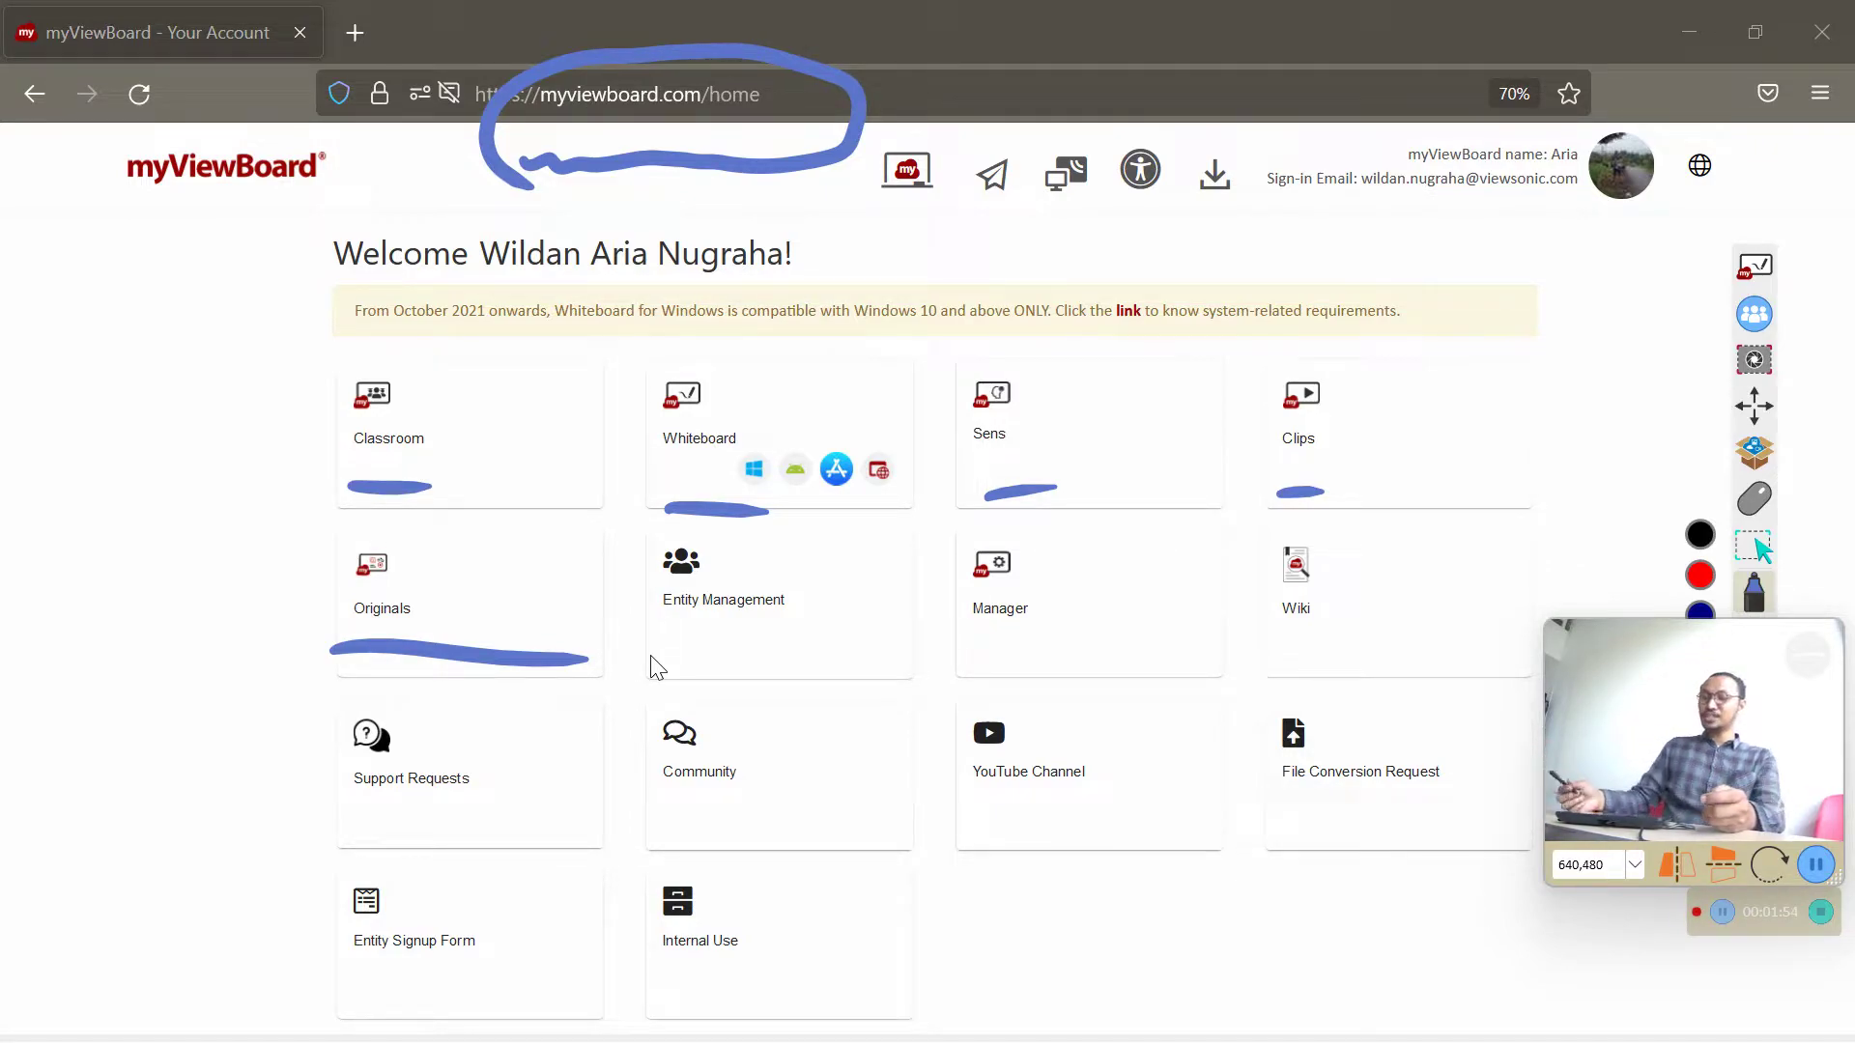
Step: Move the webcam window off the annotation tools, clear all marker strokes and return to mouse mode
click(1760, 512)
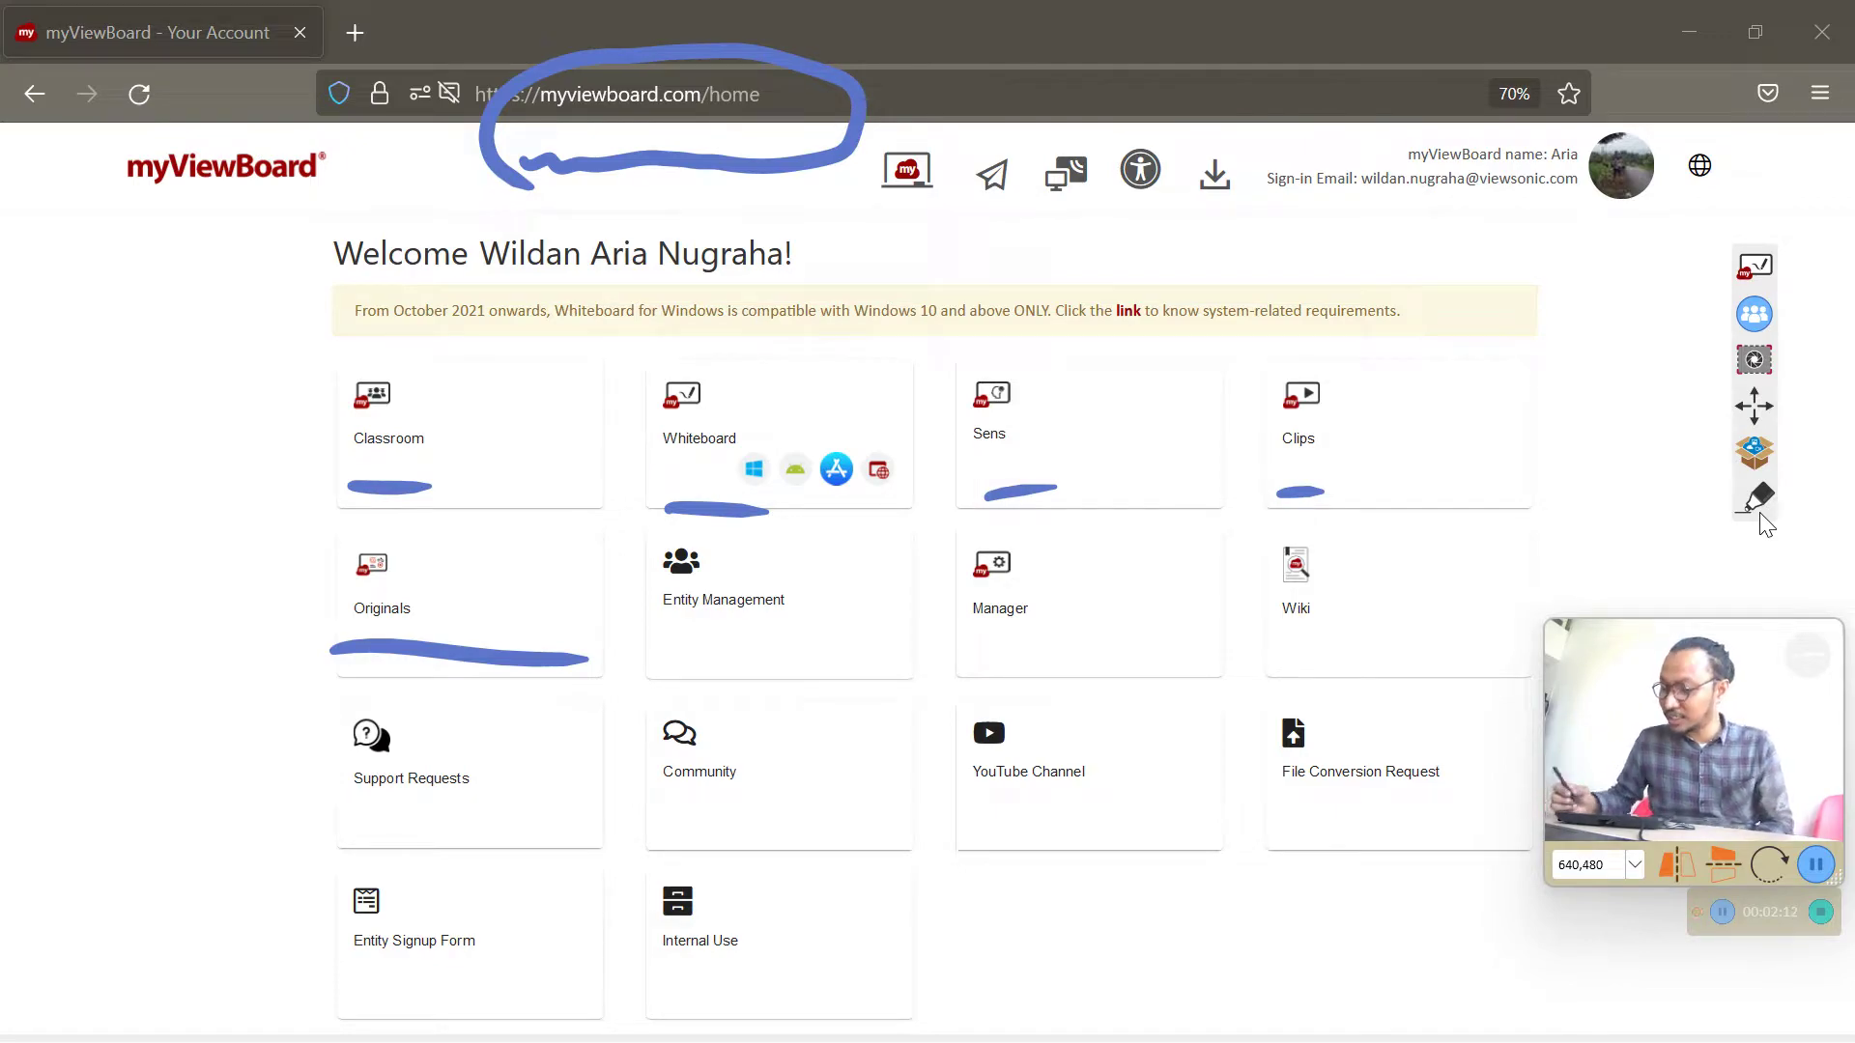
click(1755, 505)
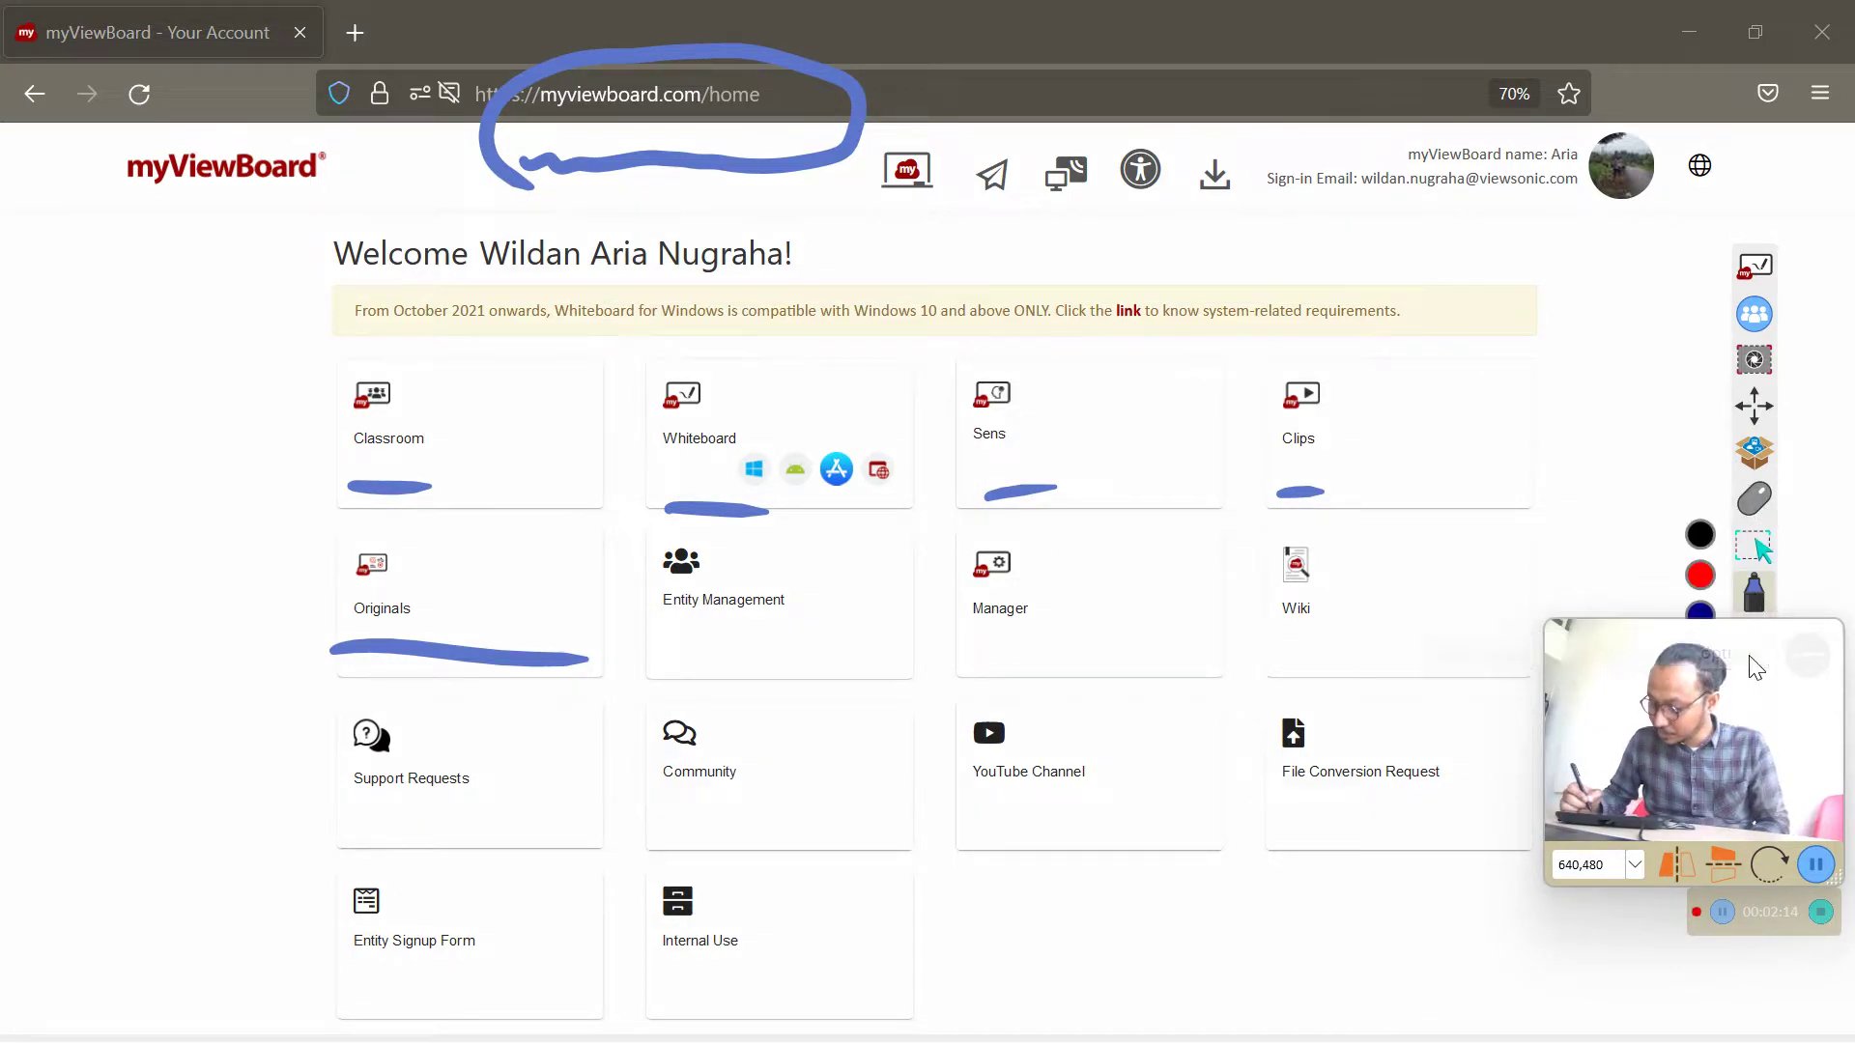
click(1756, 591)
drag(1765, 645, 1732, 789)
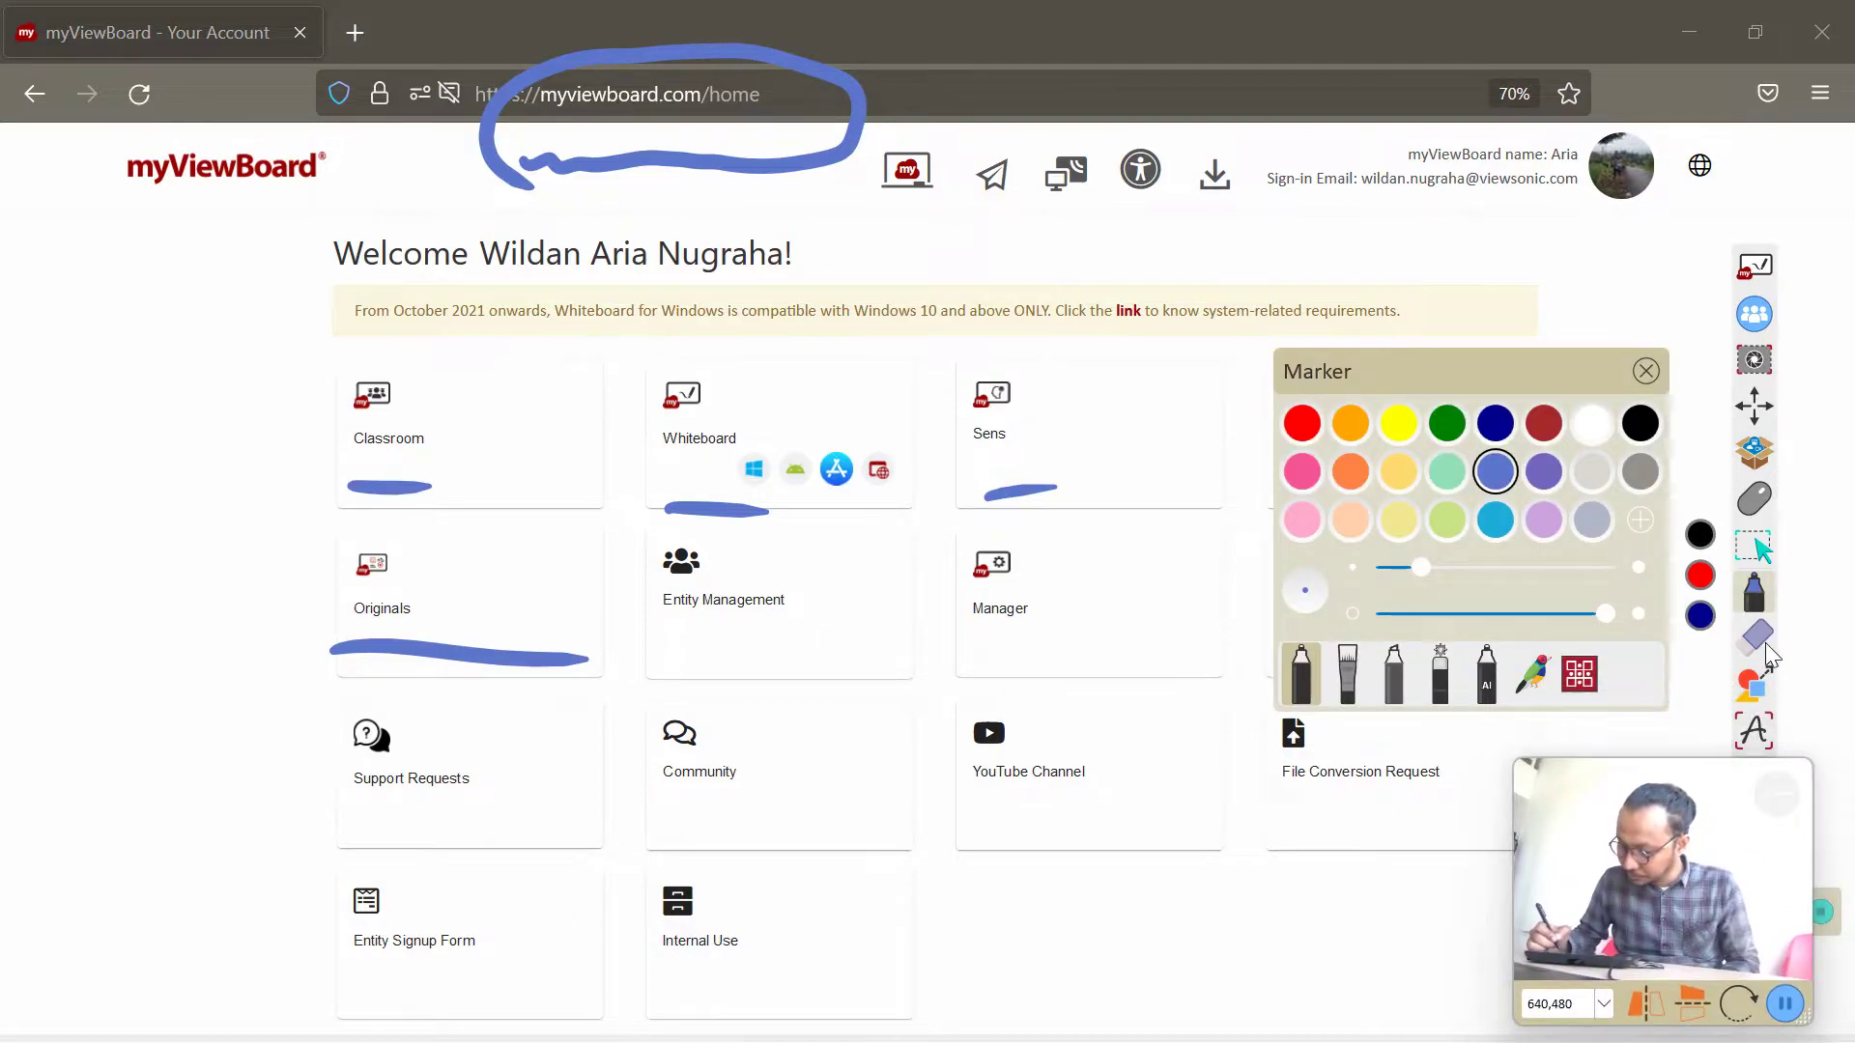
mouse_move(1717, 821)
mouse_down()
mouse_move(1783, 657)
mouse_move(1748, 652)
mouse_up()
click(1758, 500)
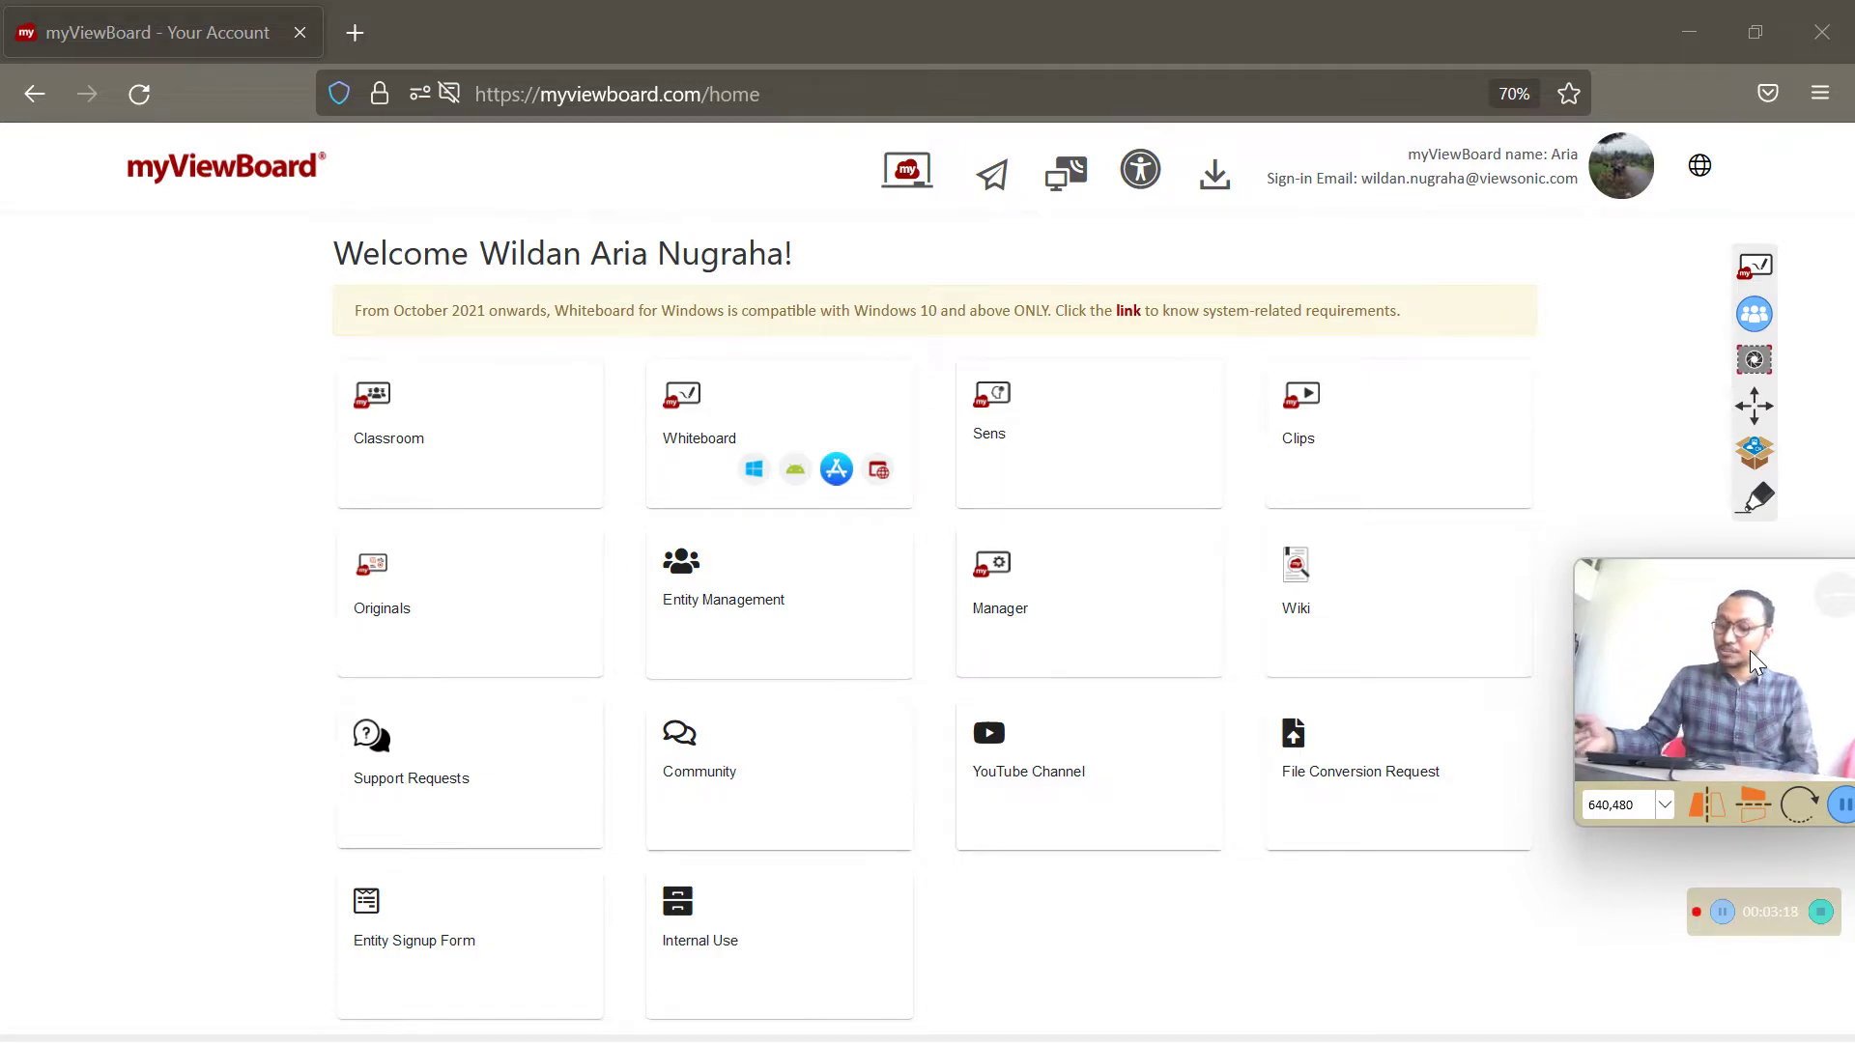
Step: Underline the accessibility-style icon in the page header with the blue marker and open the account Settings page
click(1755, 502)
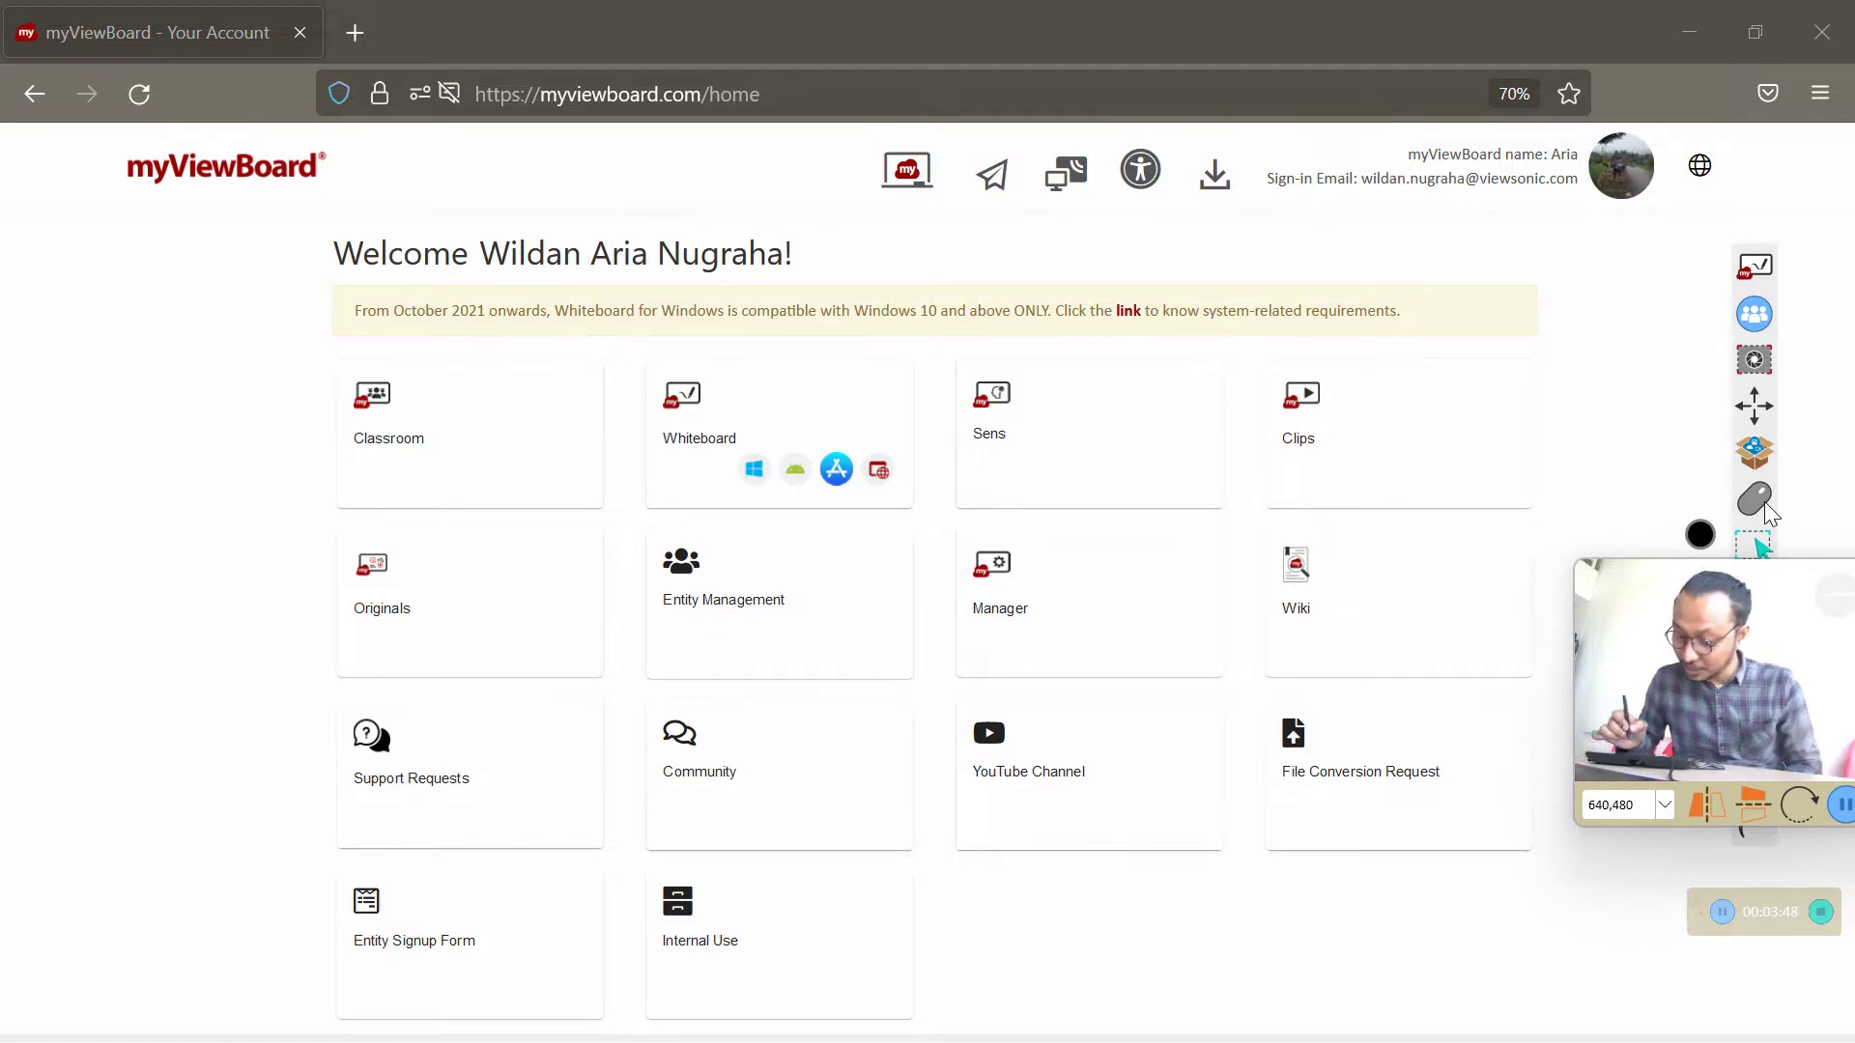
click(1754, 599)
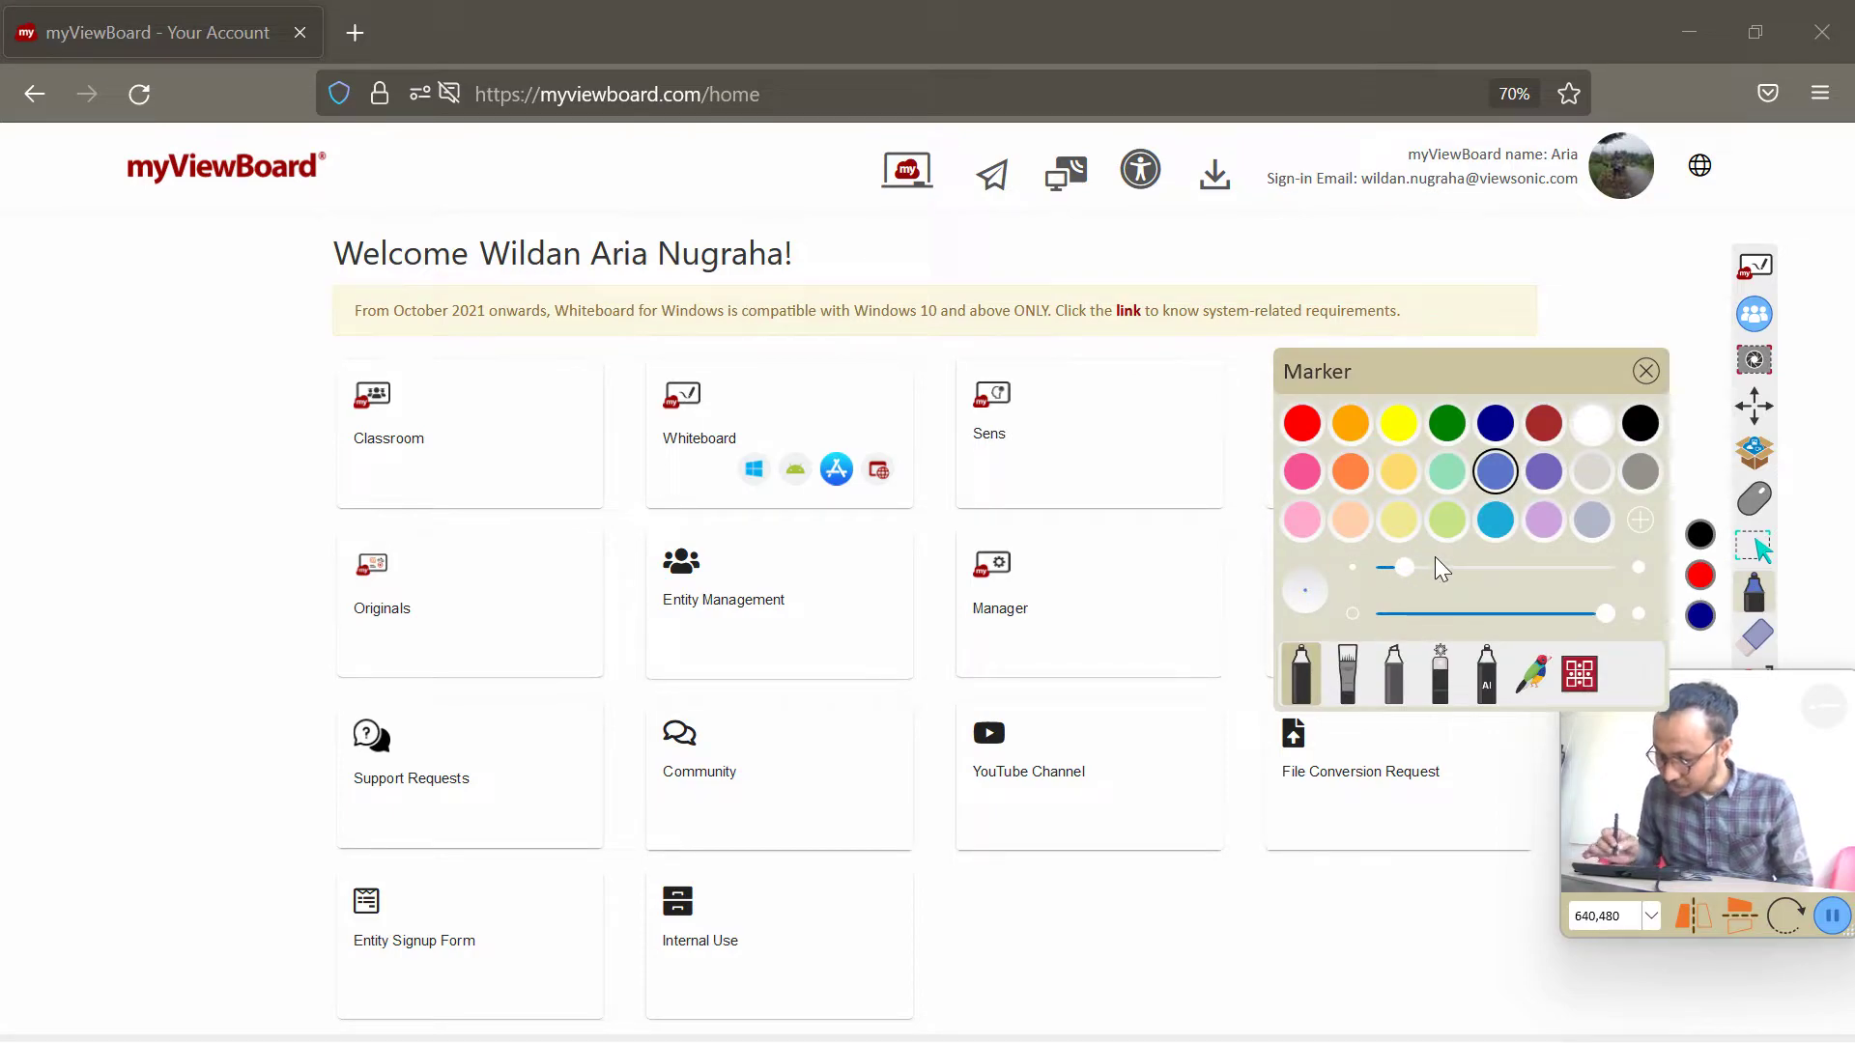
mouse_move(1111, 232)
mouse_down()
mouse_move(1162, 221)
mouse_move(1133, 232)
mouse_up()
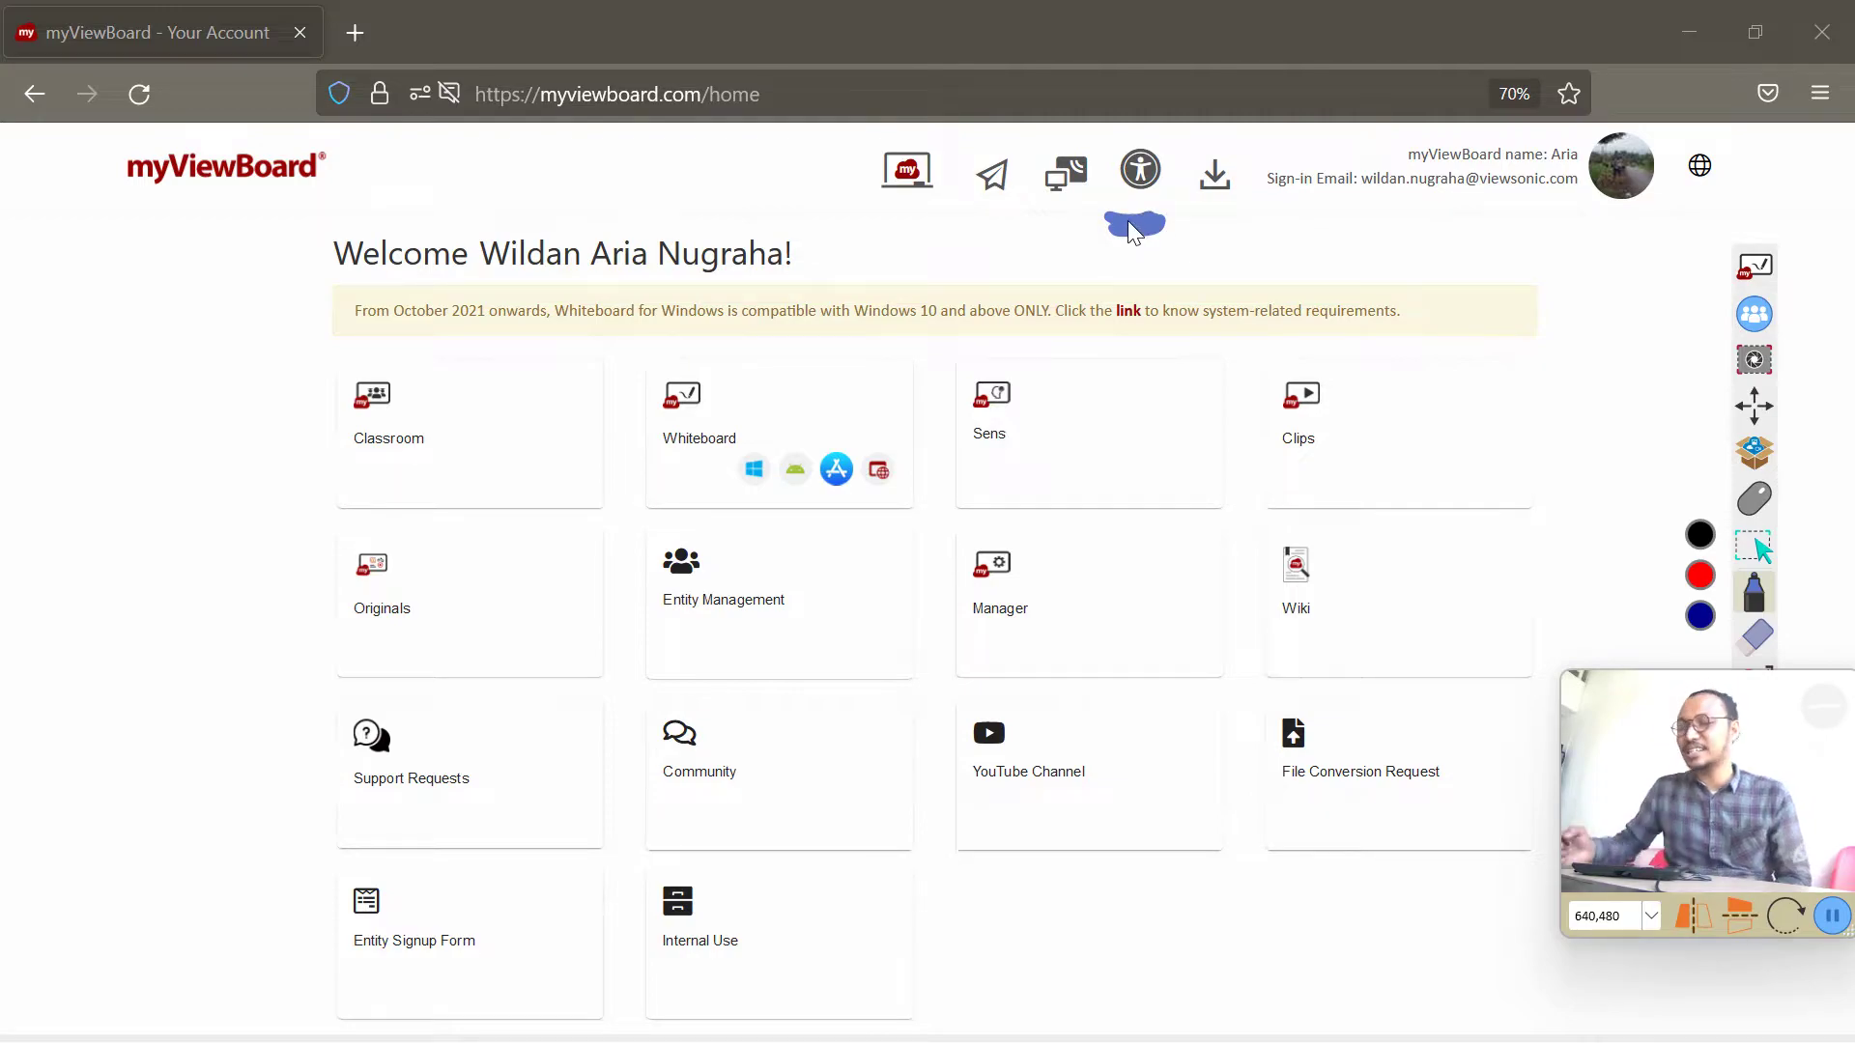
click(1756, 500)
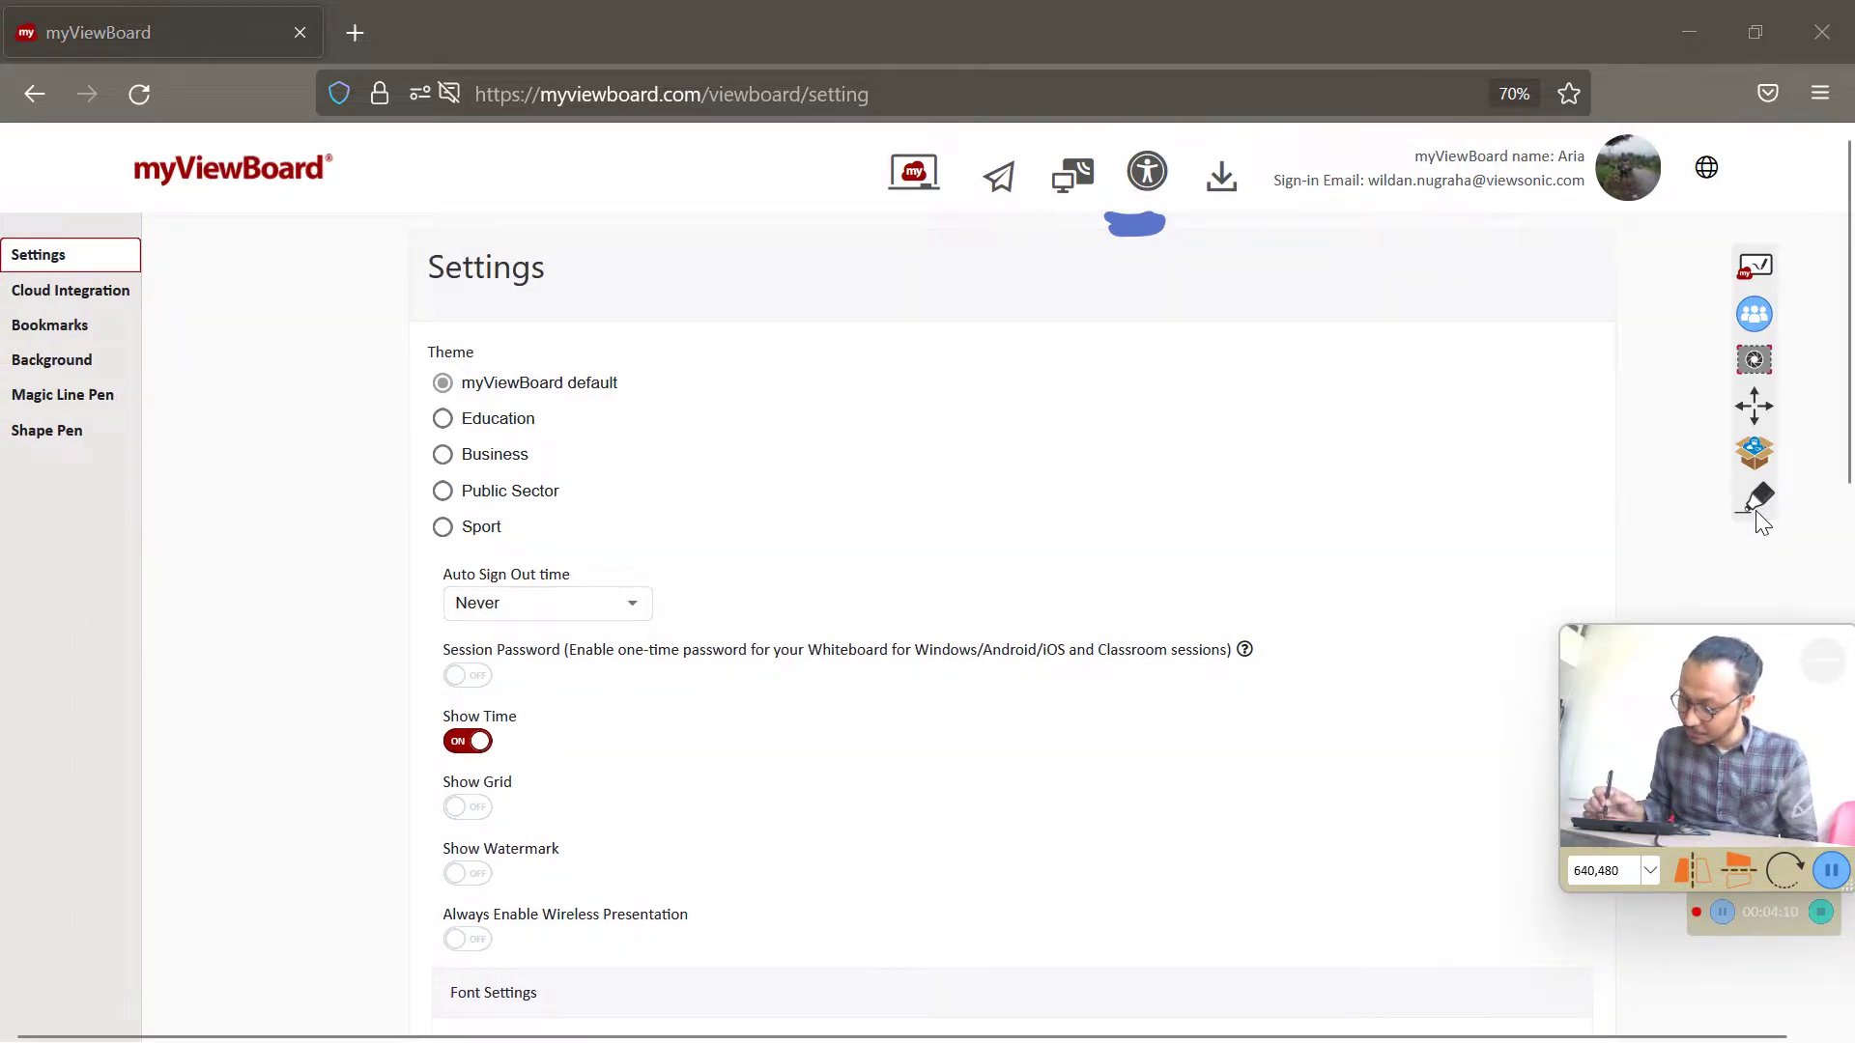
Step: Draw a blue marker arrow pointing at Cloud Integration and open that settings page in mouse mode
click(1757, 504)
mouse_move(229, 367)
mouse_down()
mouse_move(144, 307)
mouse_move(187, 298)
mouse_move(162, 338)
mouse_up()
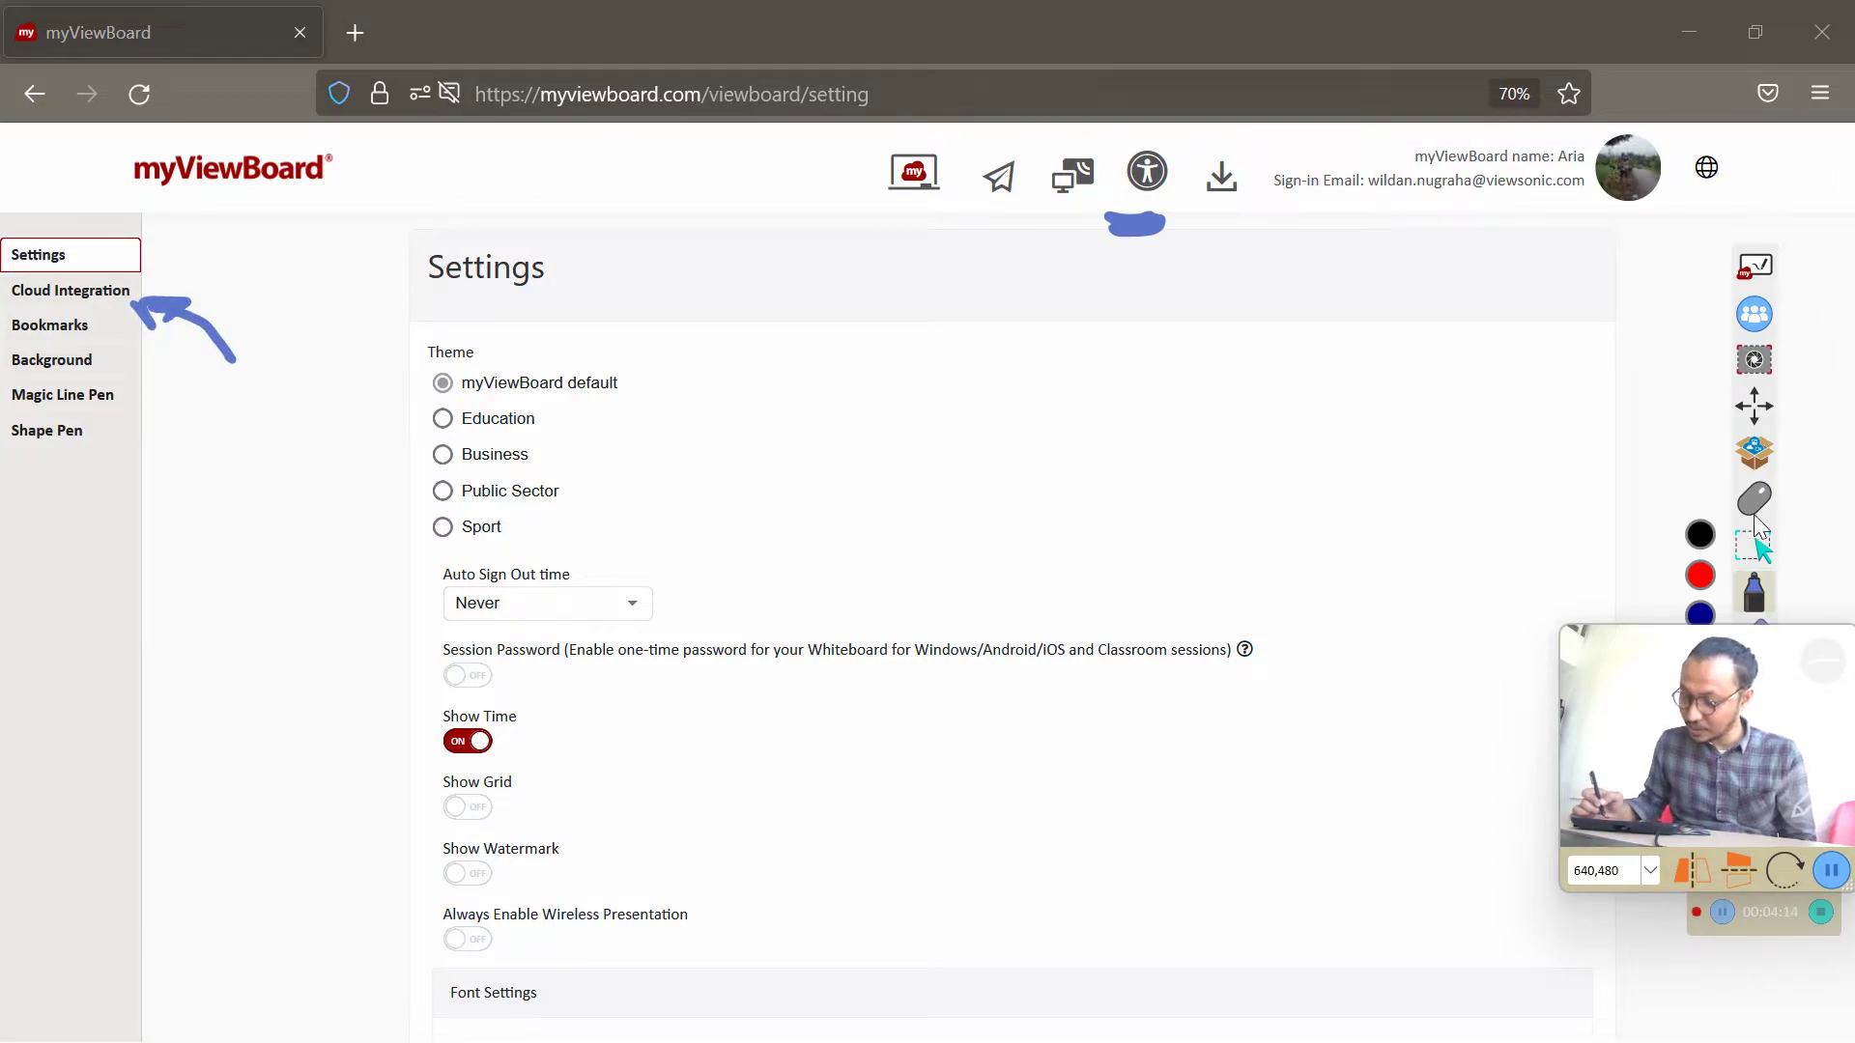
click(1751, 510)
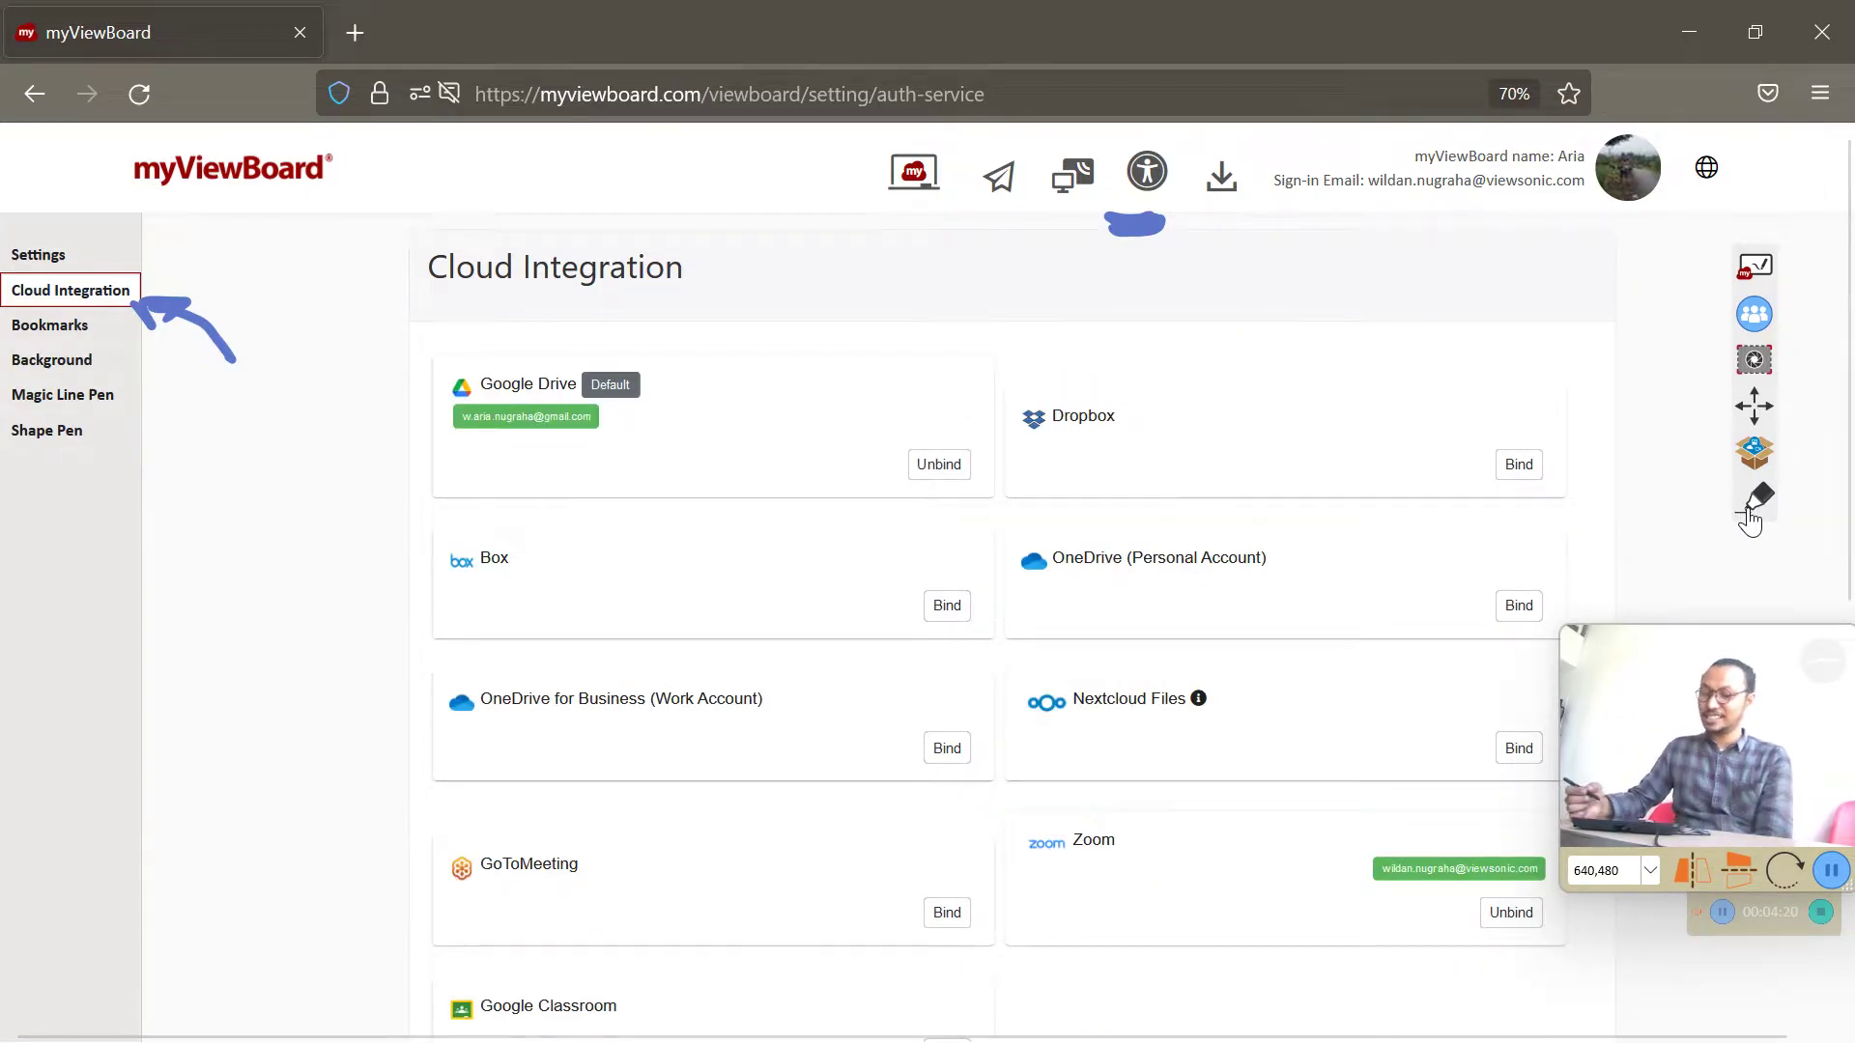
Step: Start binding a Dropbox account from the Cloud Integration services and close the browser at the Dropbox sign-in page
scroll(1750, 520, down, 2)
scroll(1747, 508, up, 2)
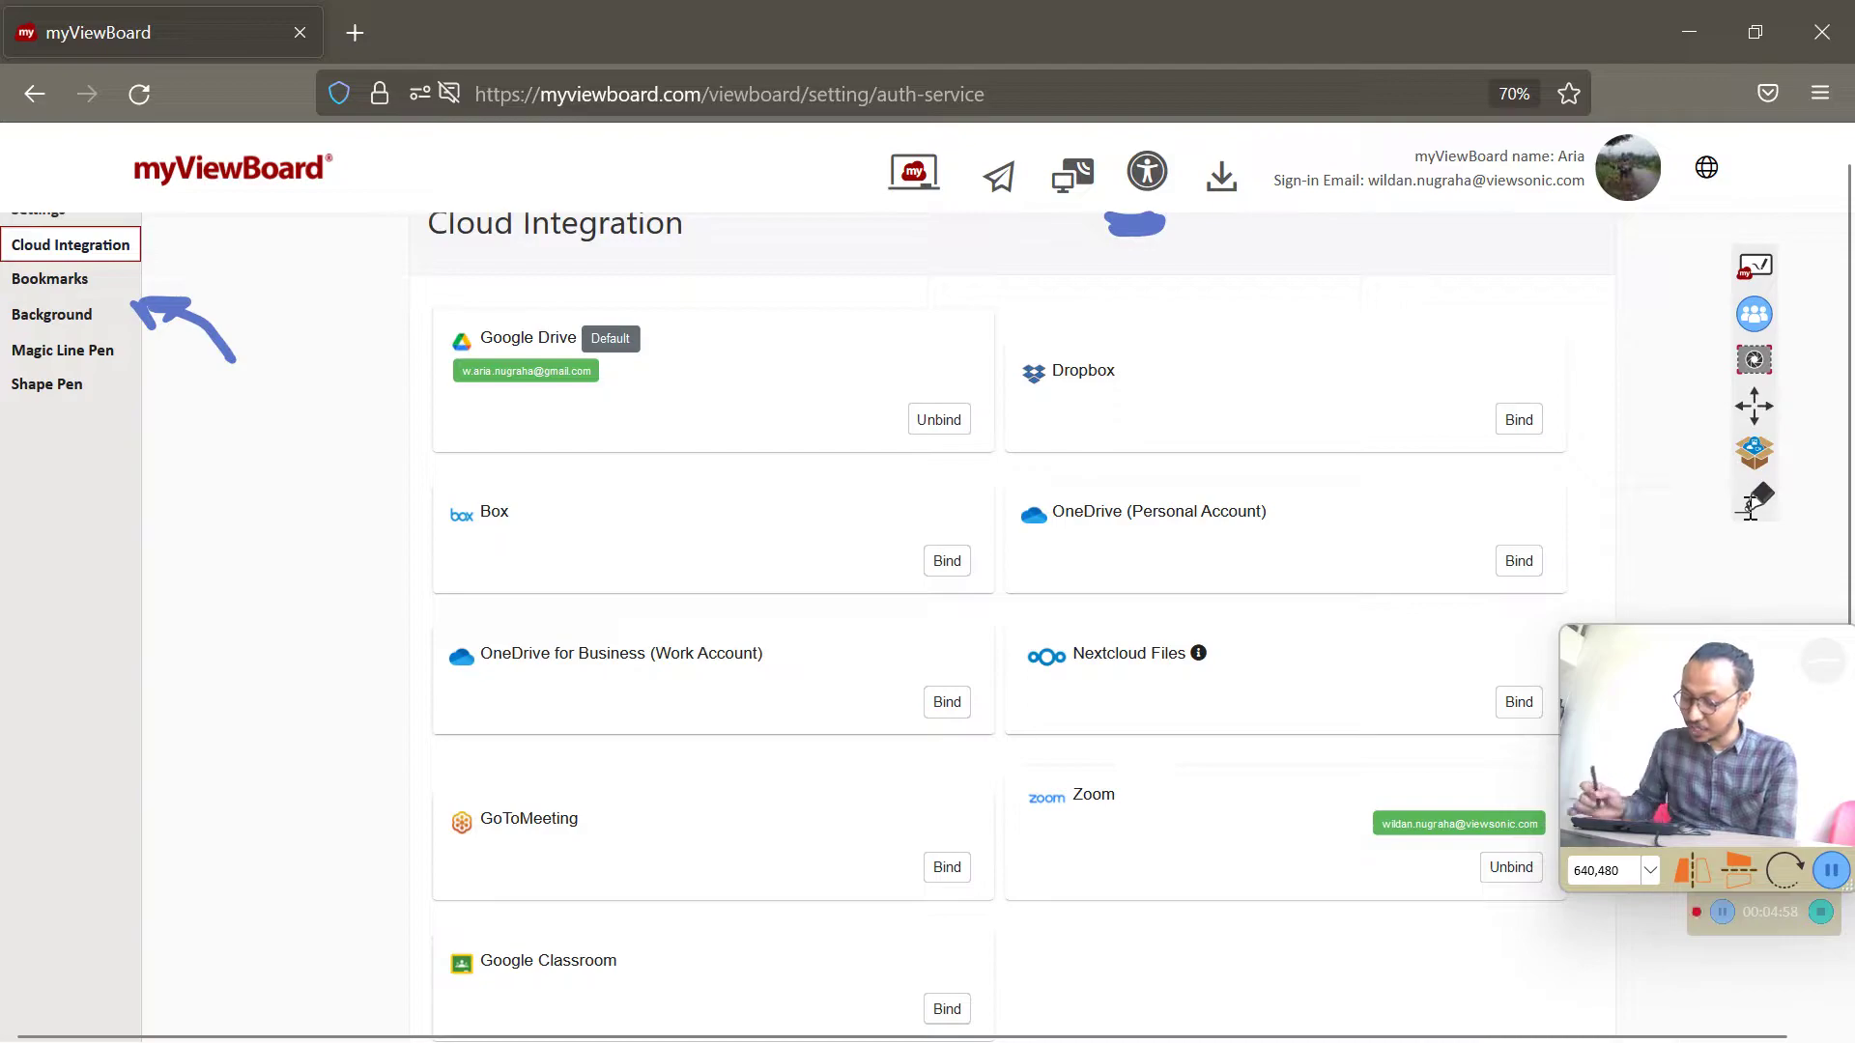
click(1518, 419)
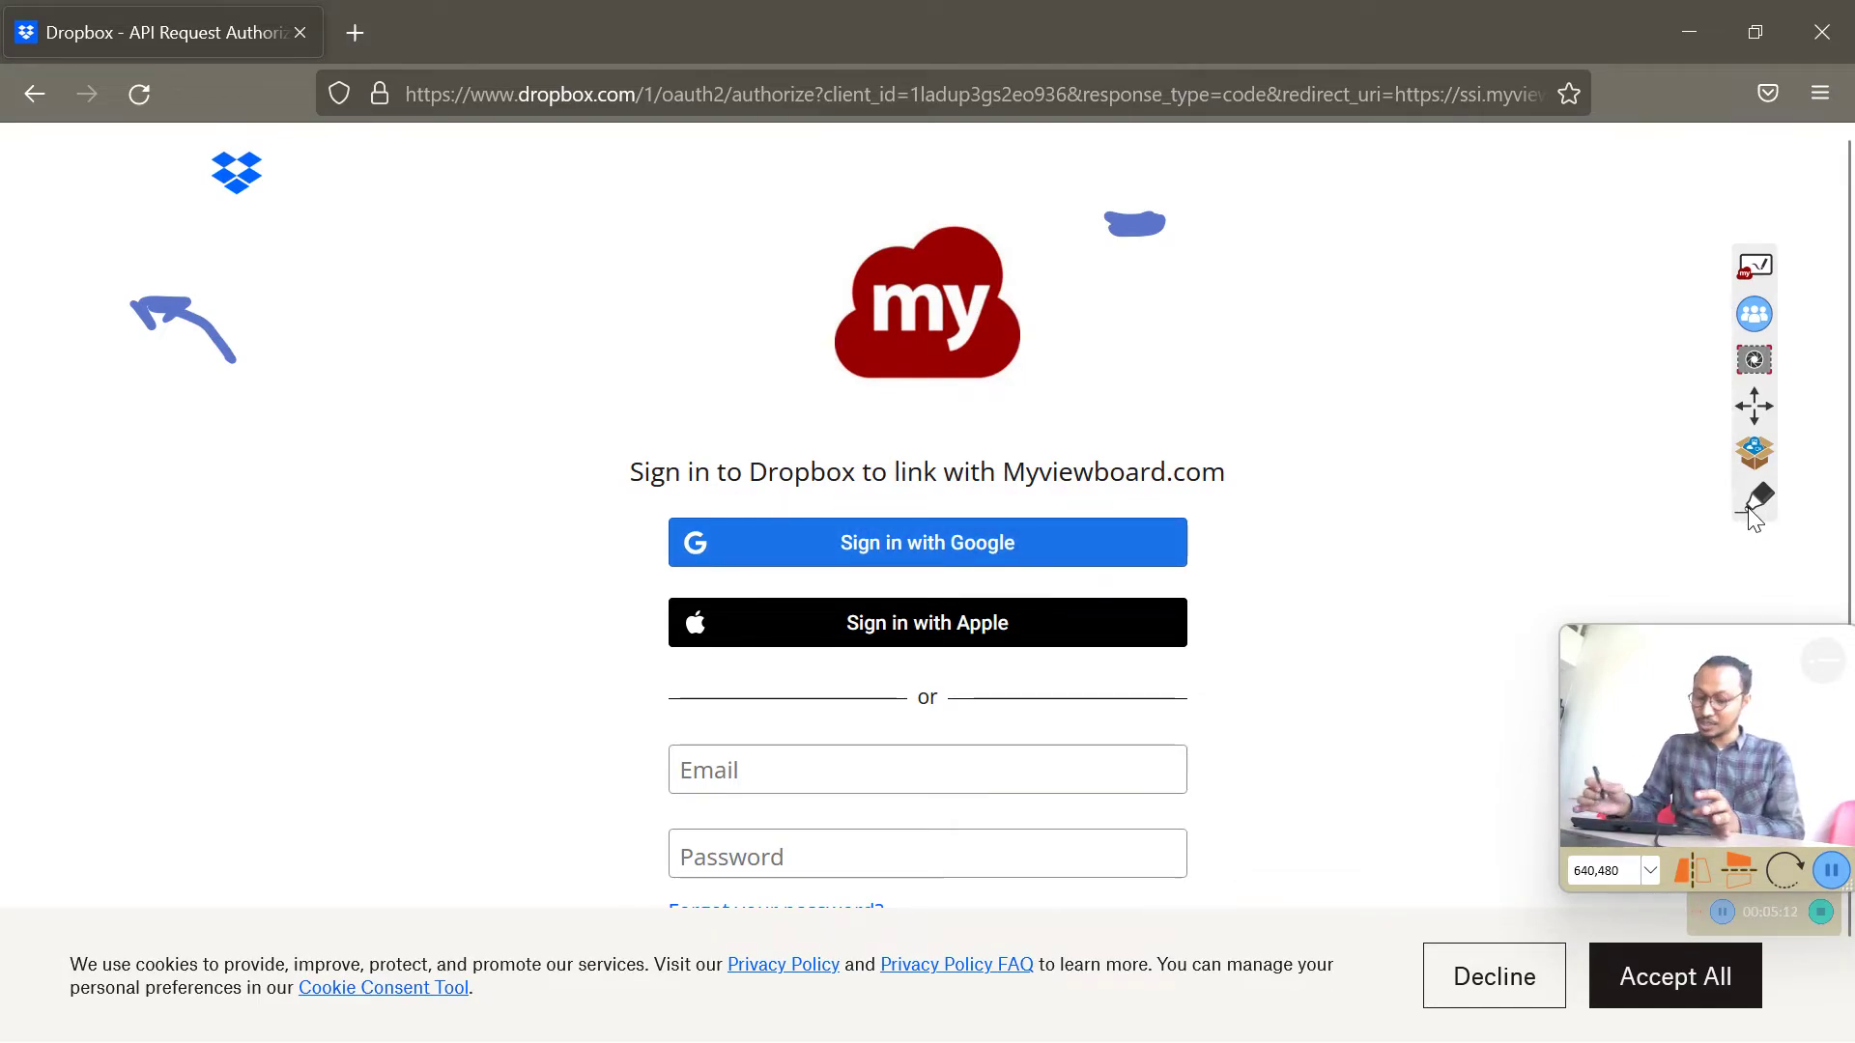
click(1822, 32)
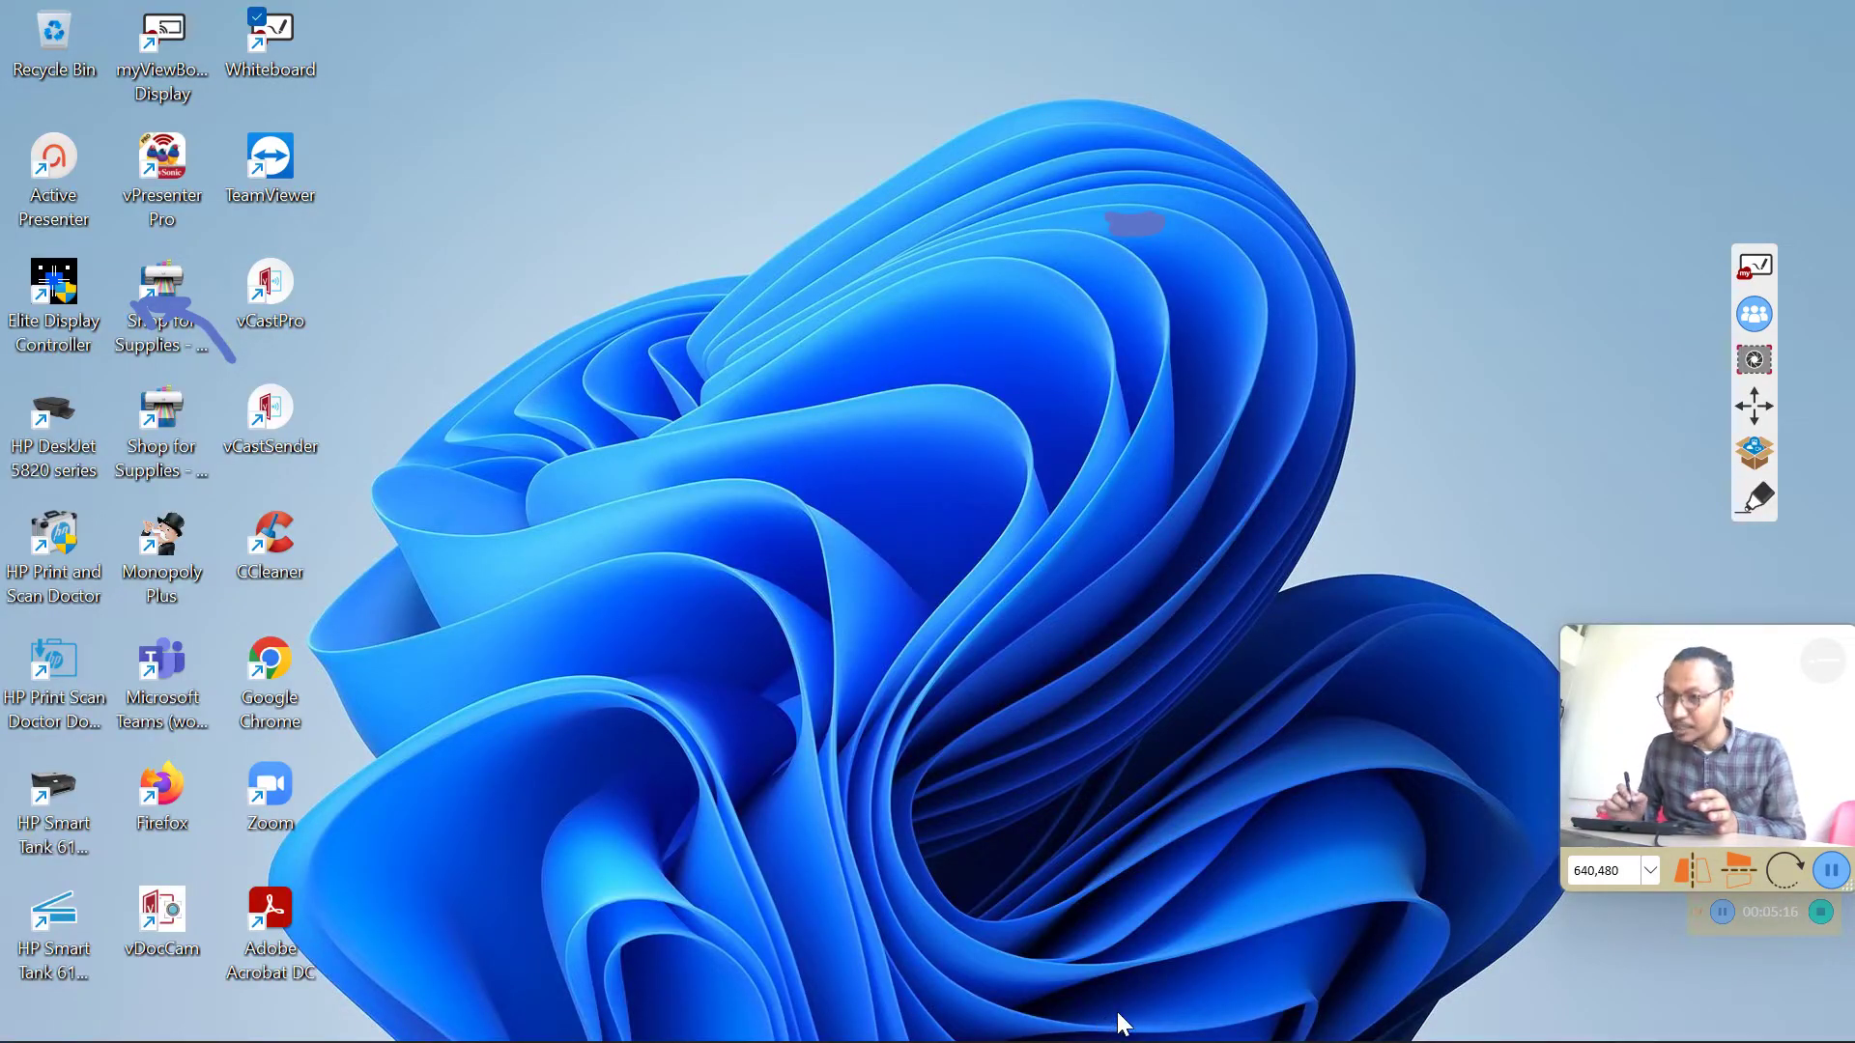
Step: Reopen Firefox with the signed-in myViewBoard account and go to its Cloud Integration settings
mouse_move(1118, 1034)
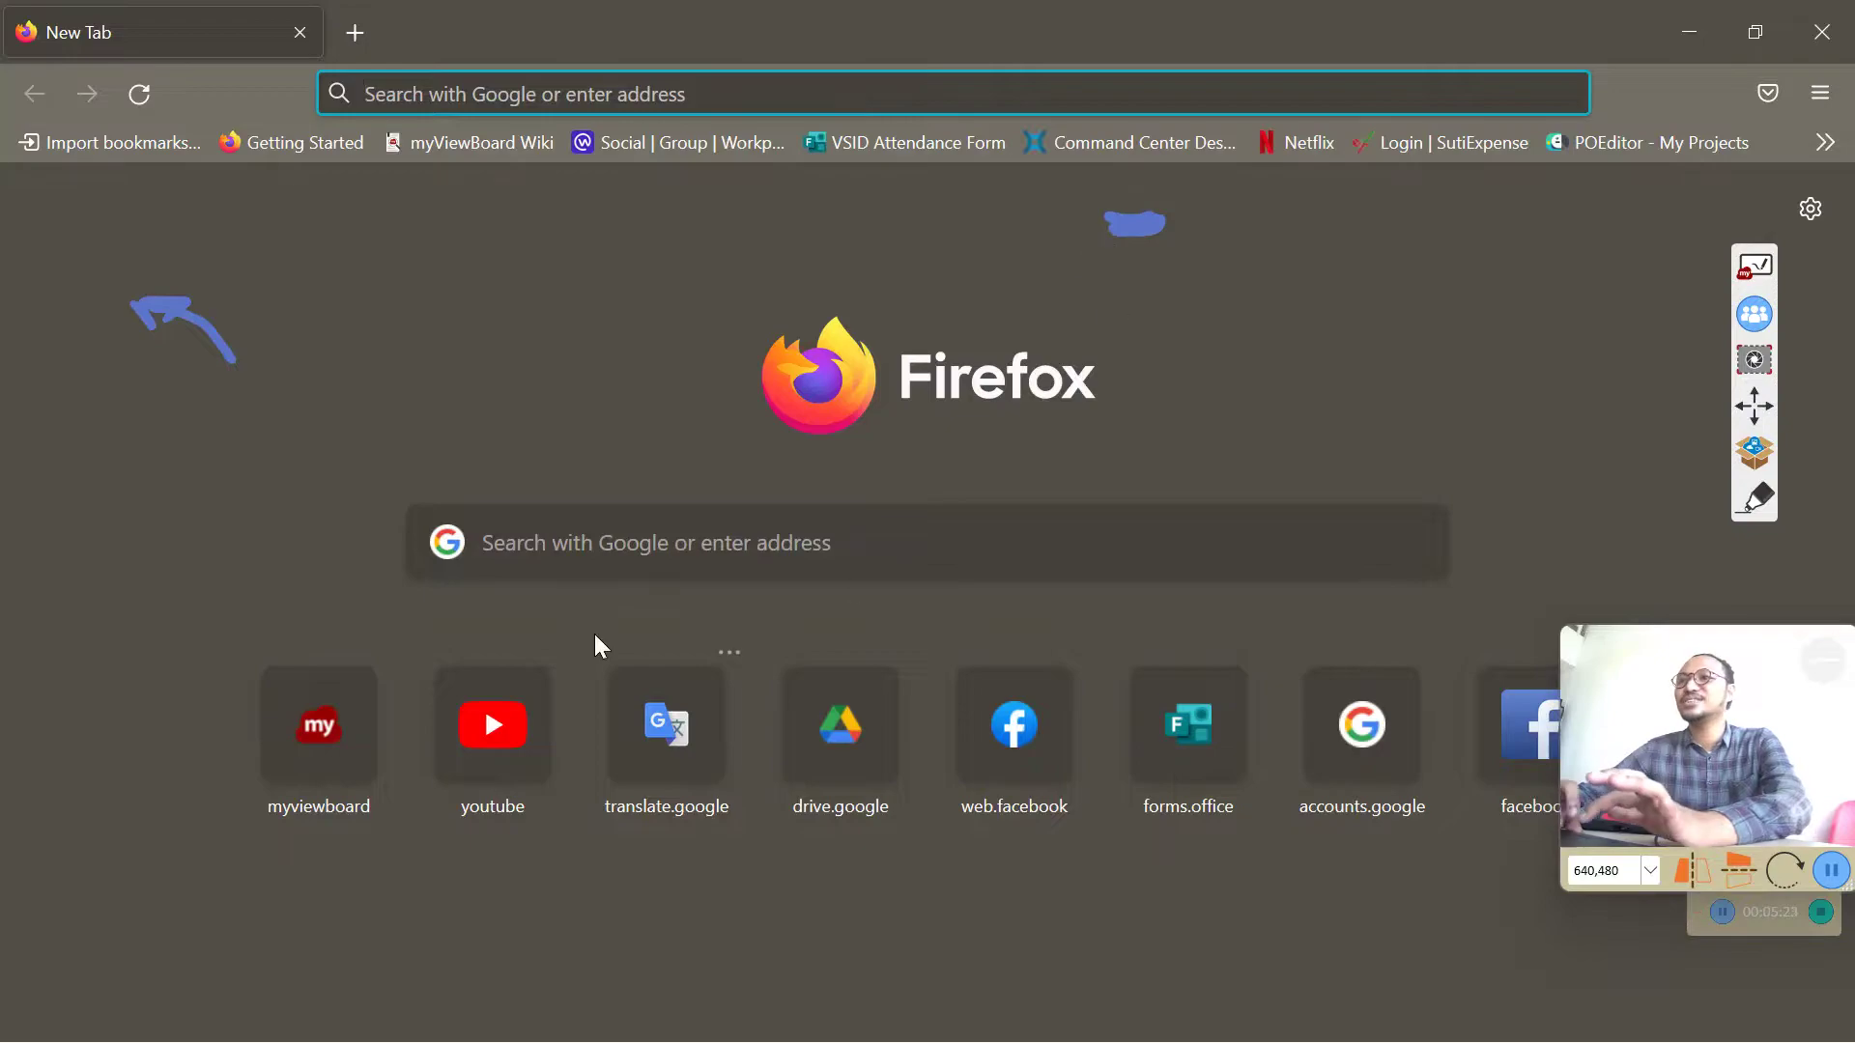
click(340, 792)
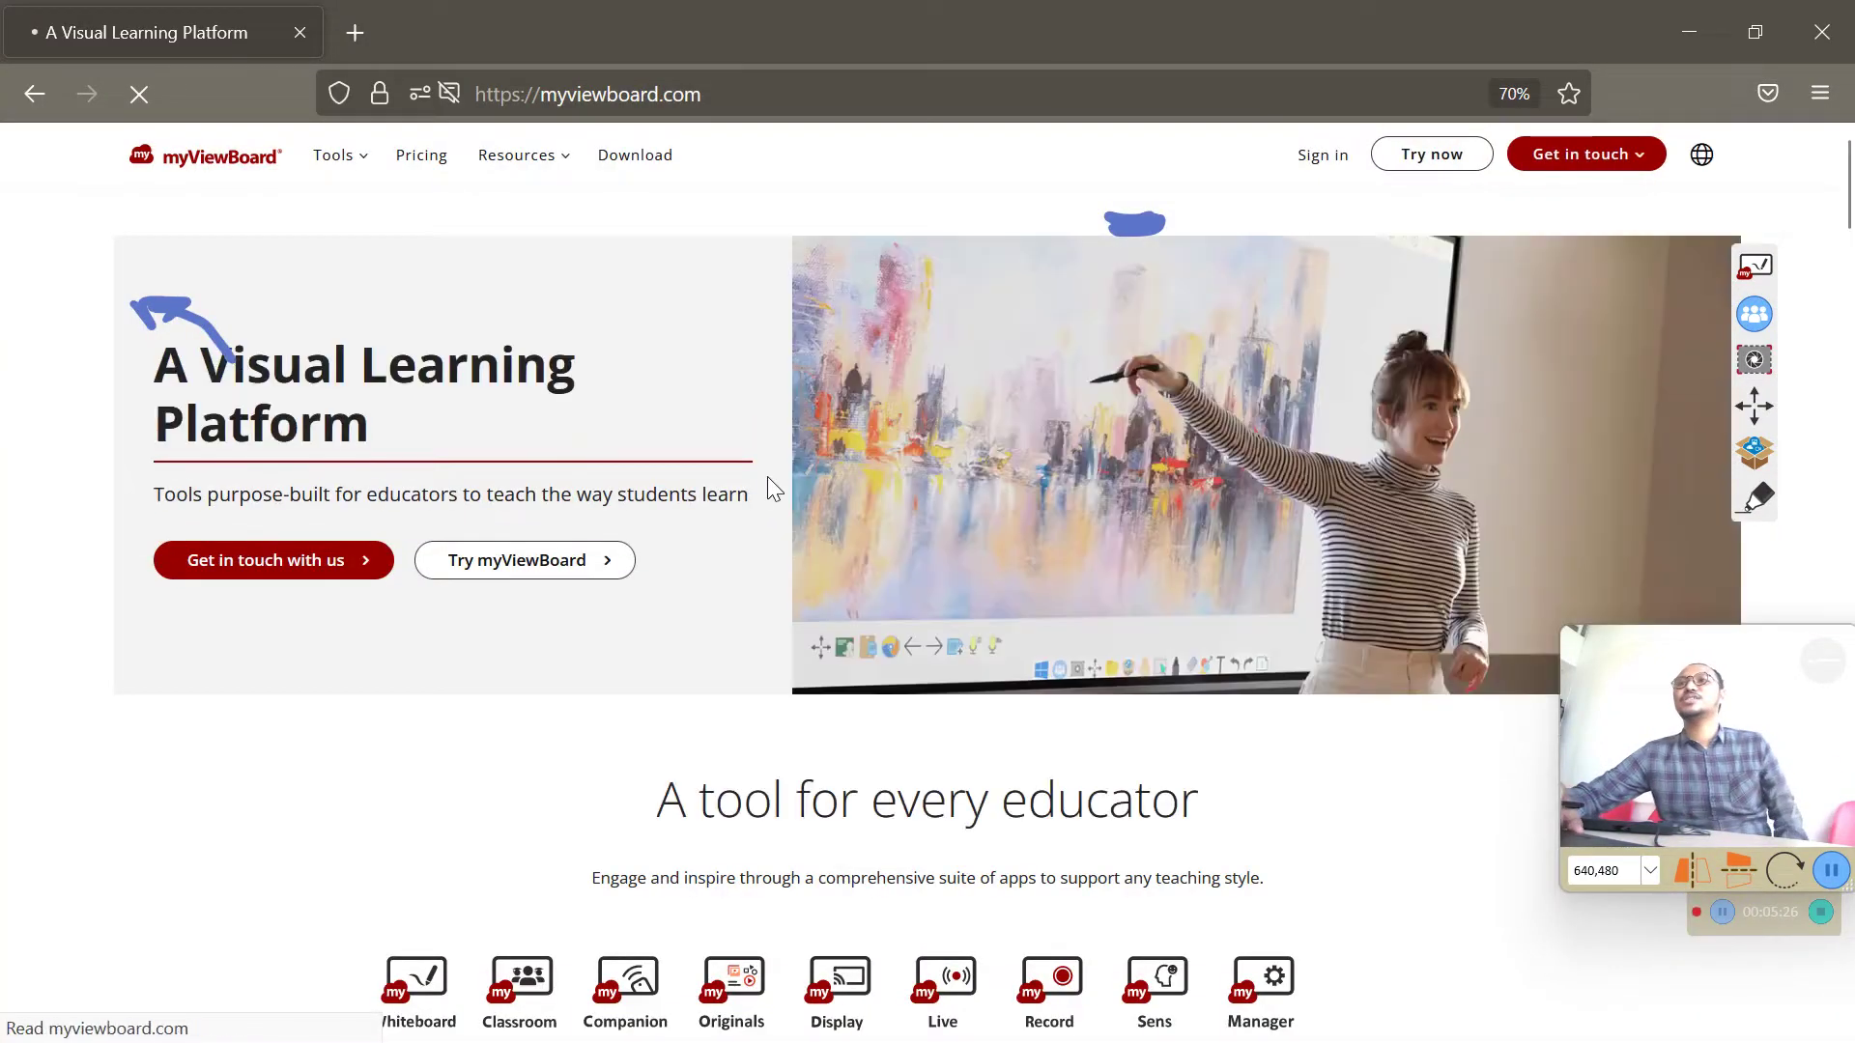
click(1318, 158)
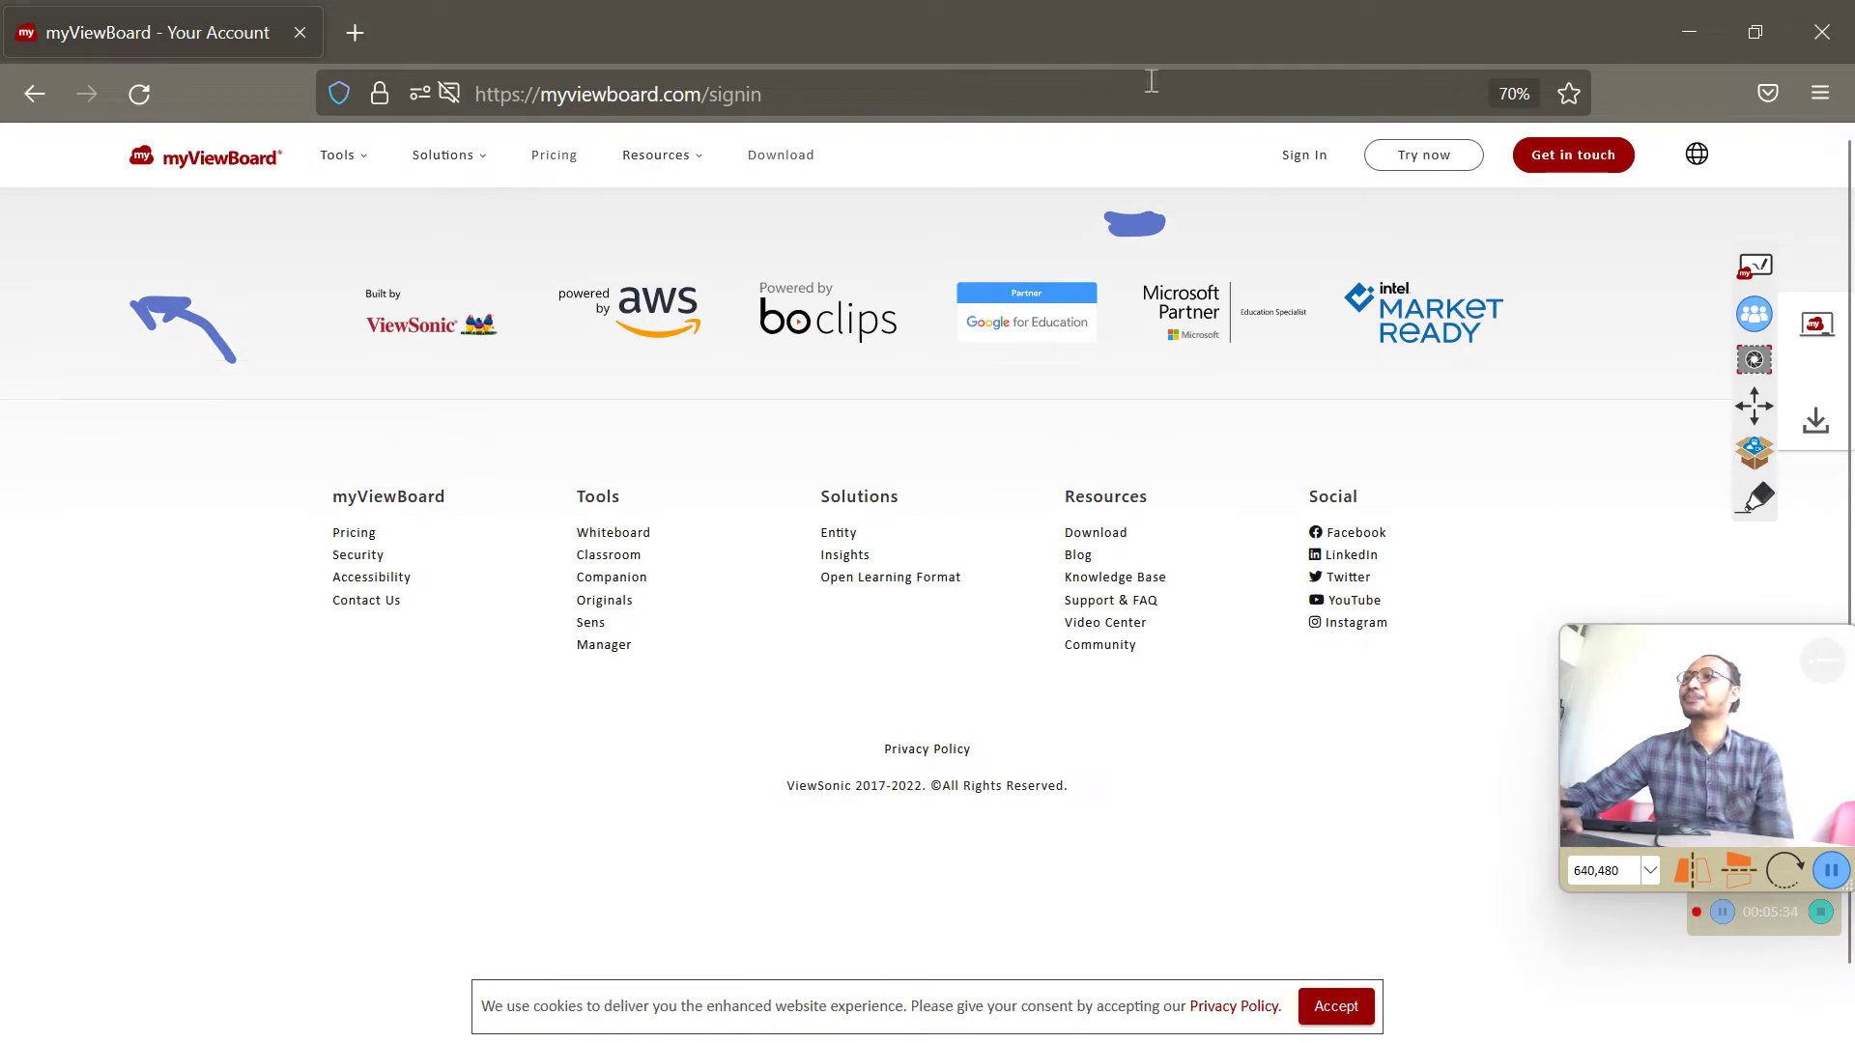
click(1291, 164)
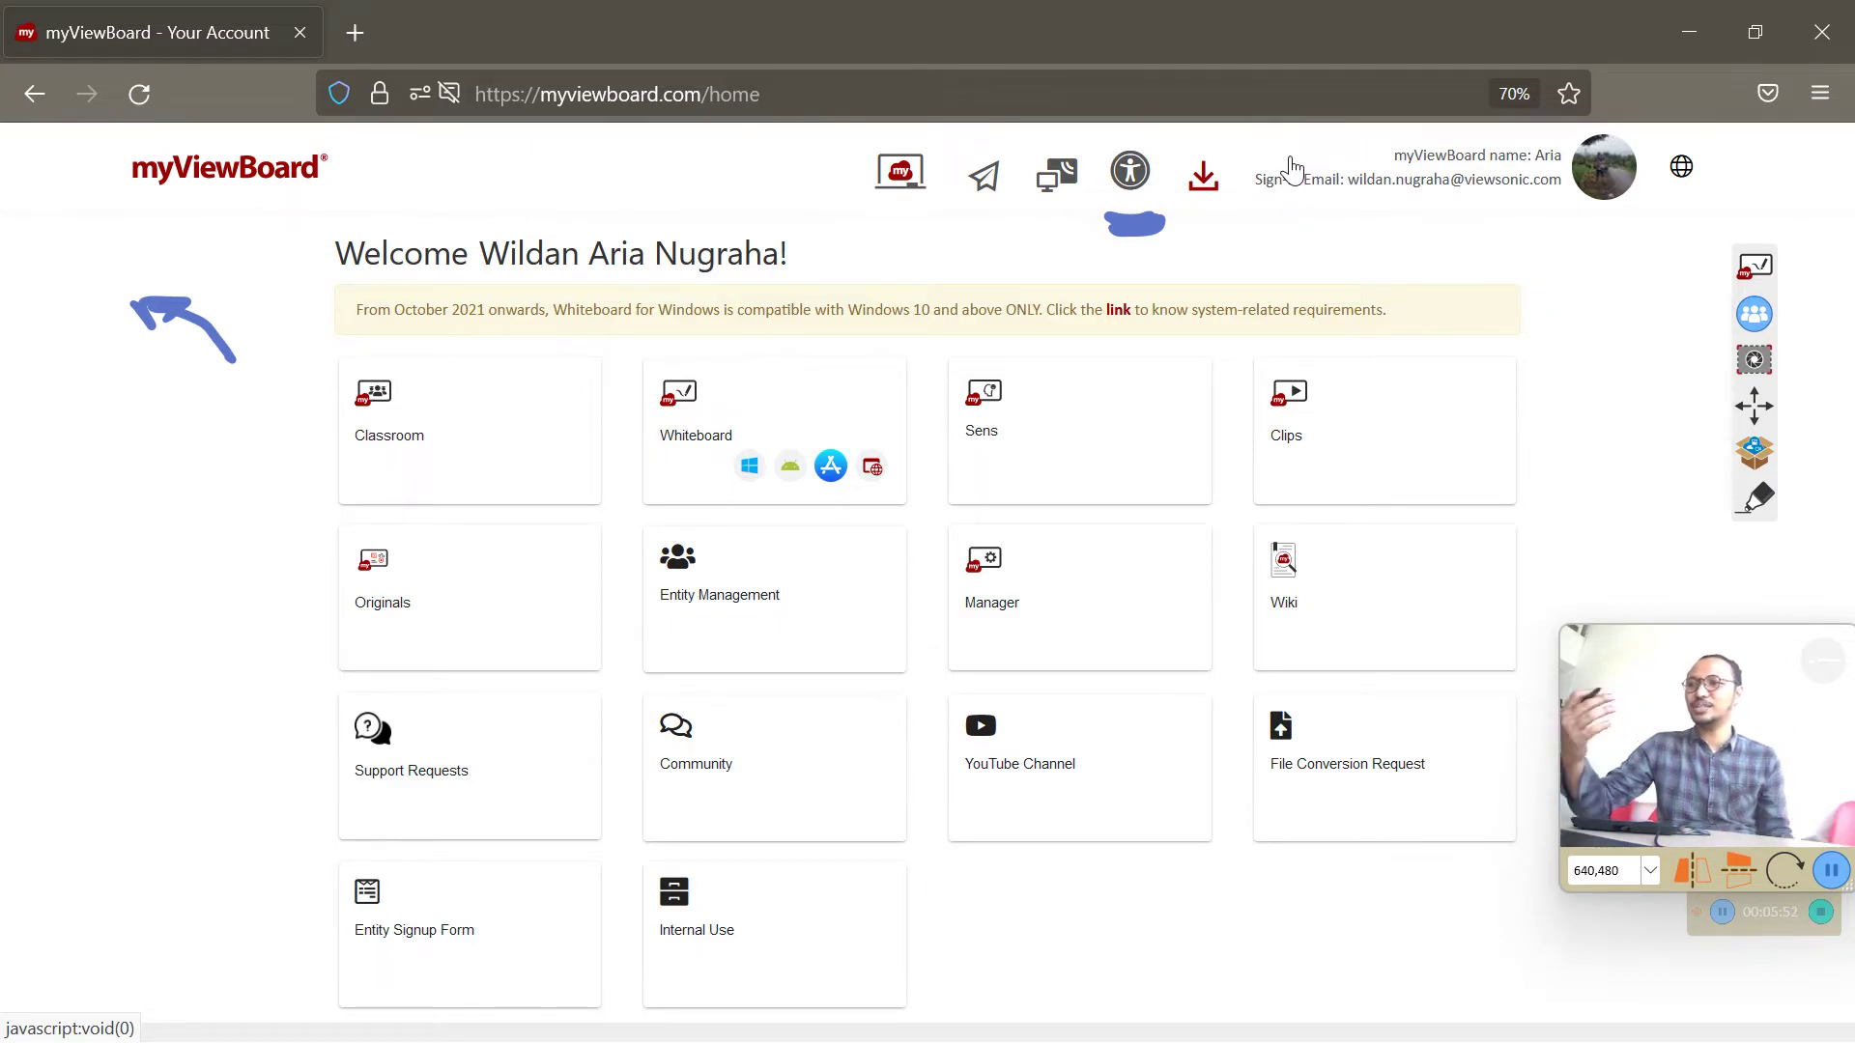
click(1123, 177)
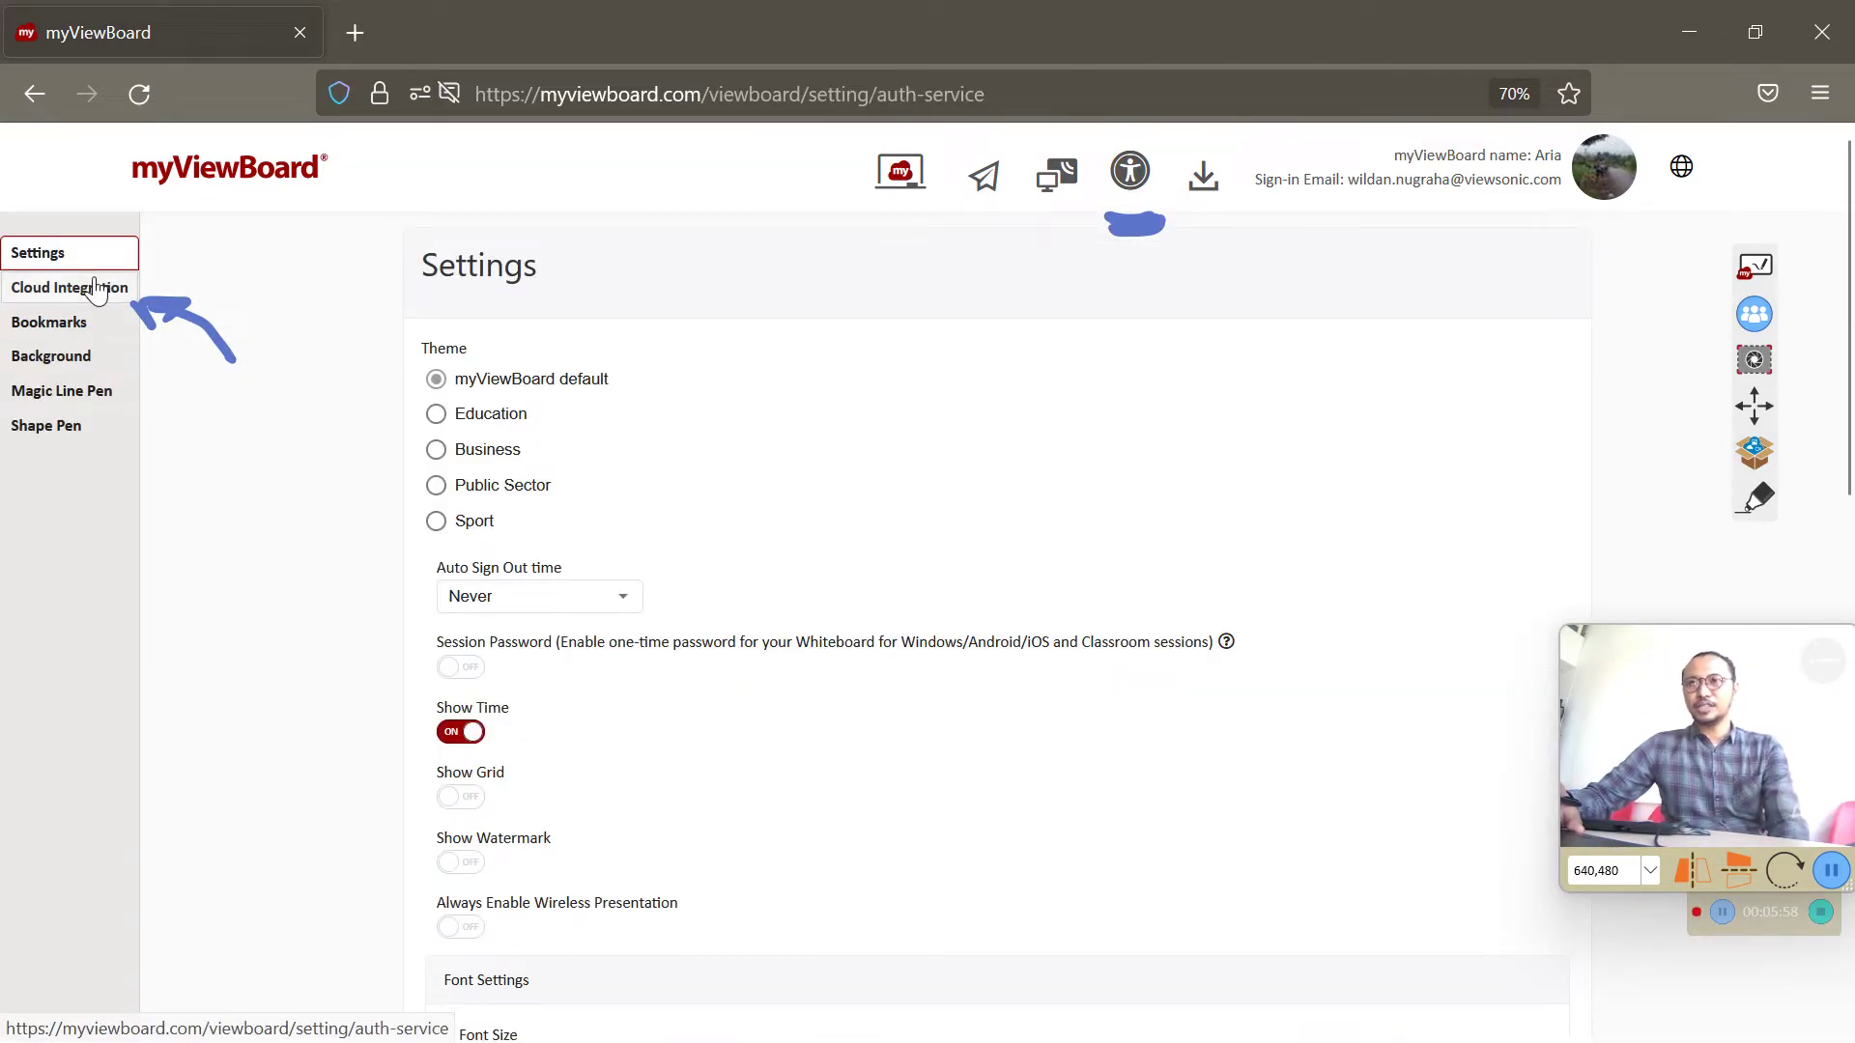
click(97, 288)
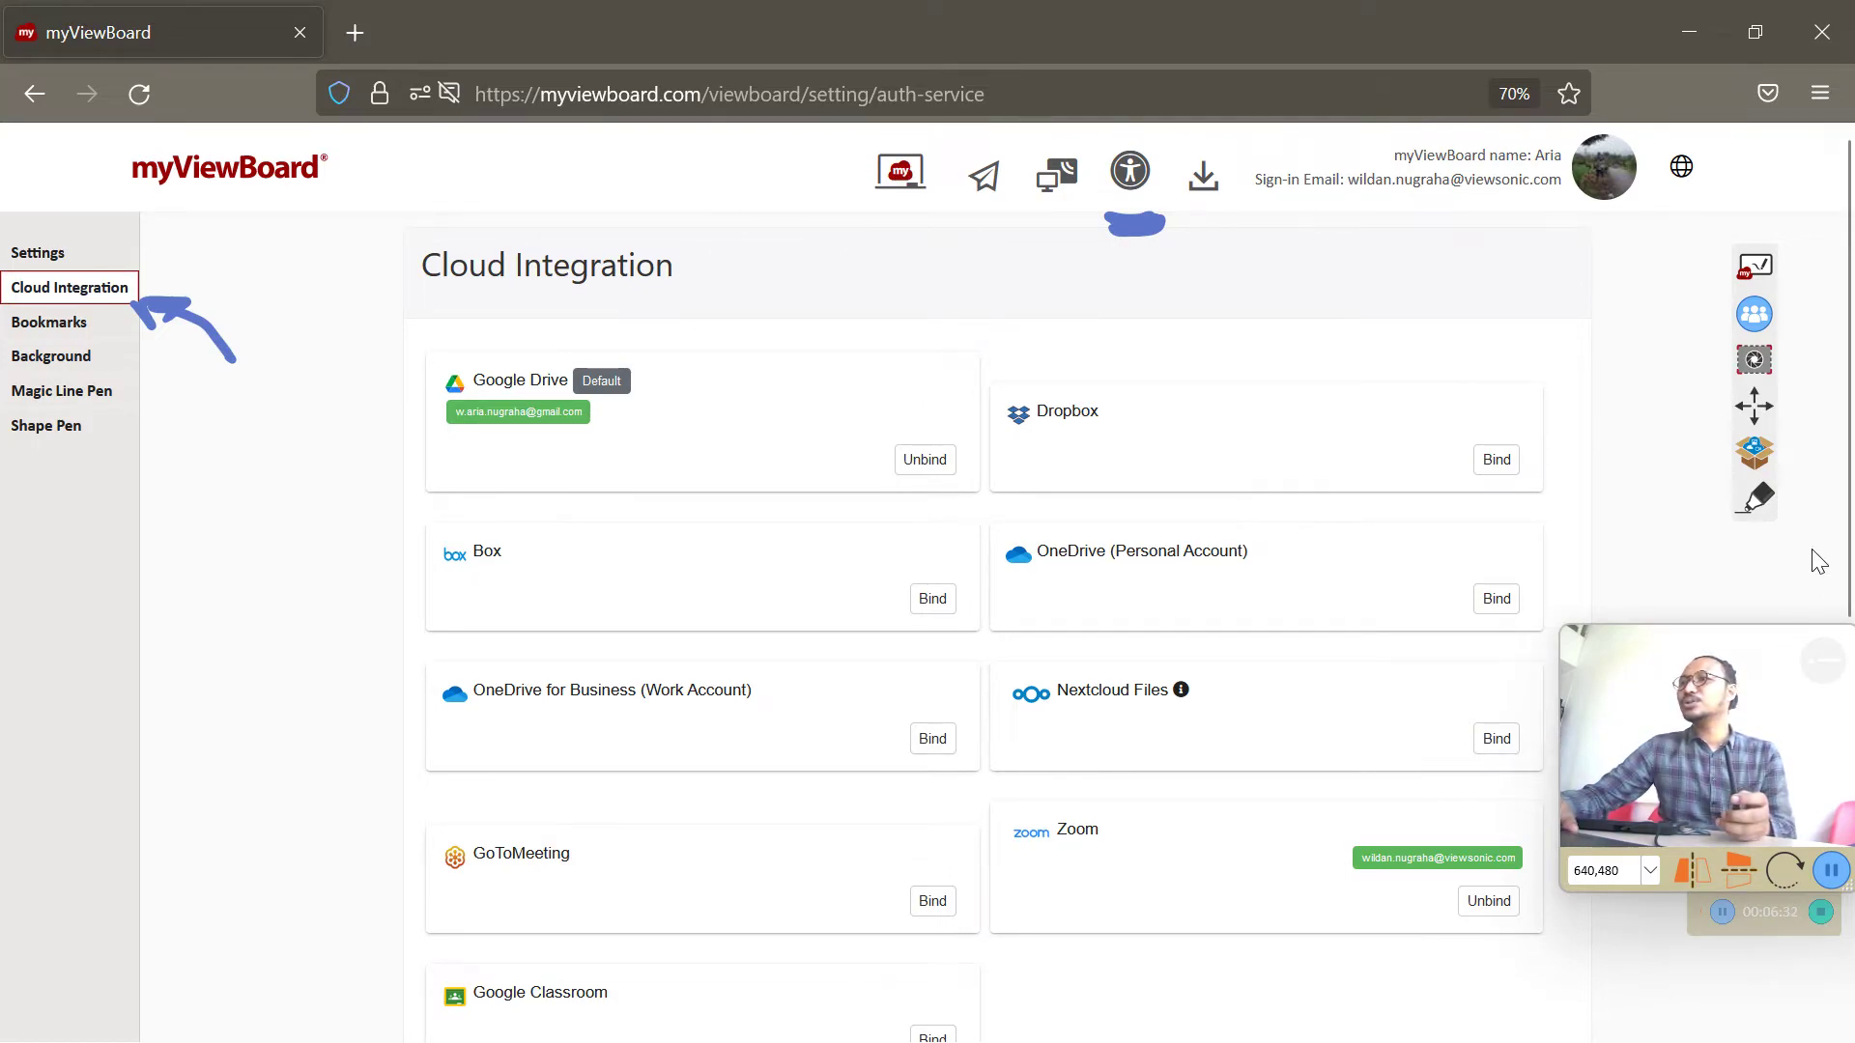
Step: Uncover the annotation tools from behind the webcam window, erase all remaining marker strokes and return to mouse mode
click(1752, 498)
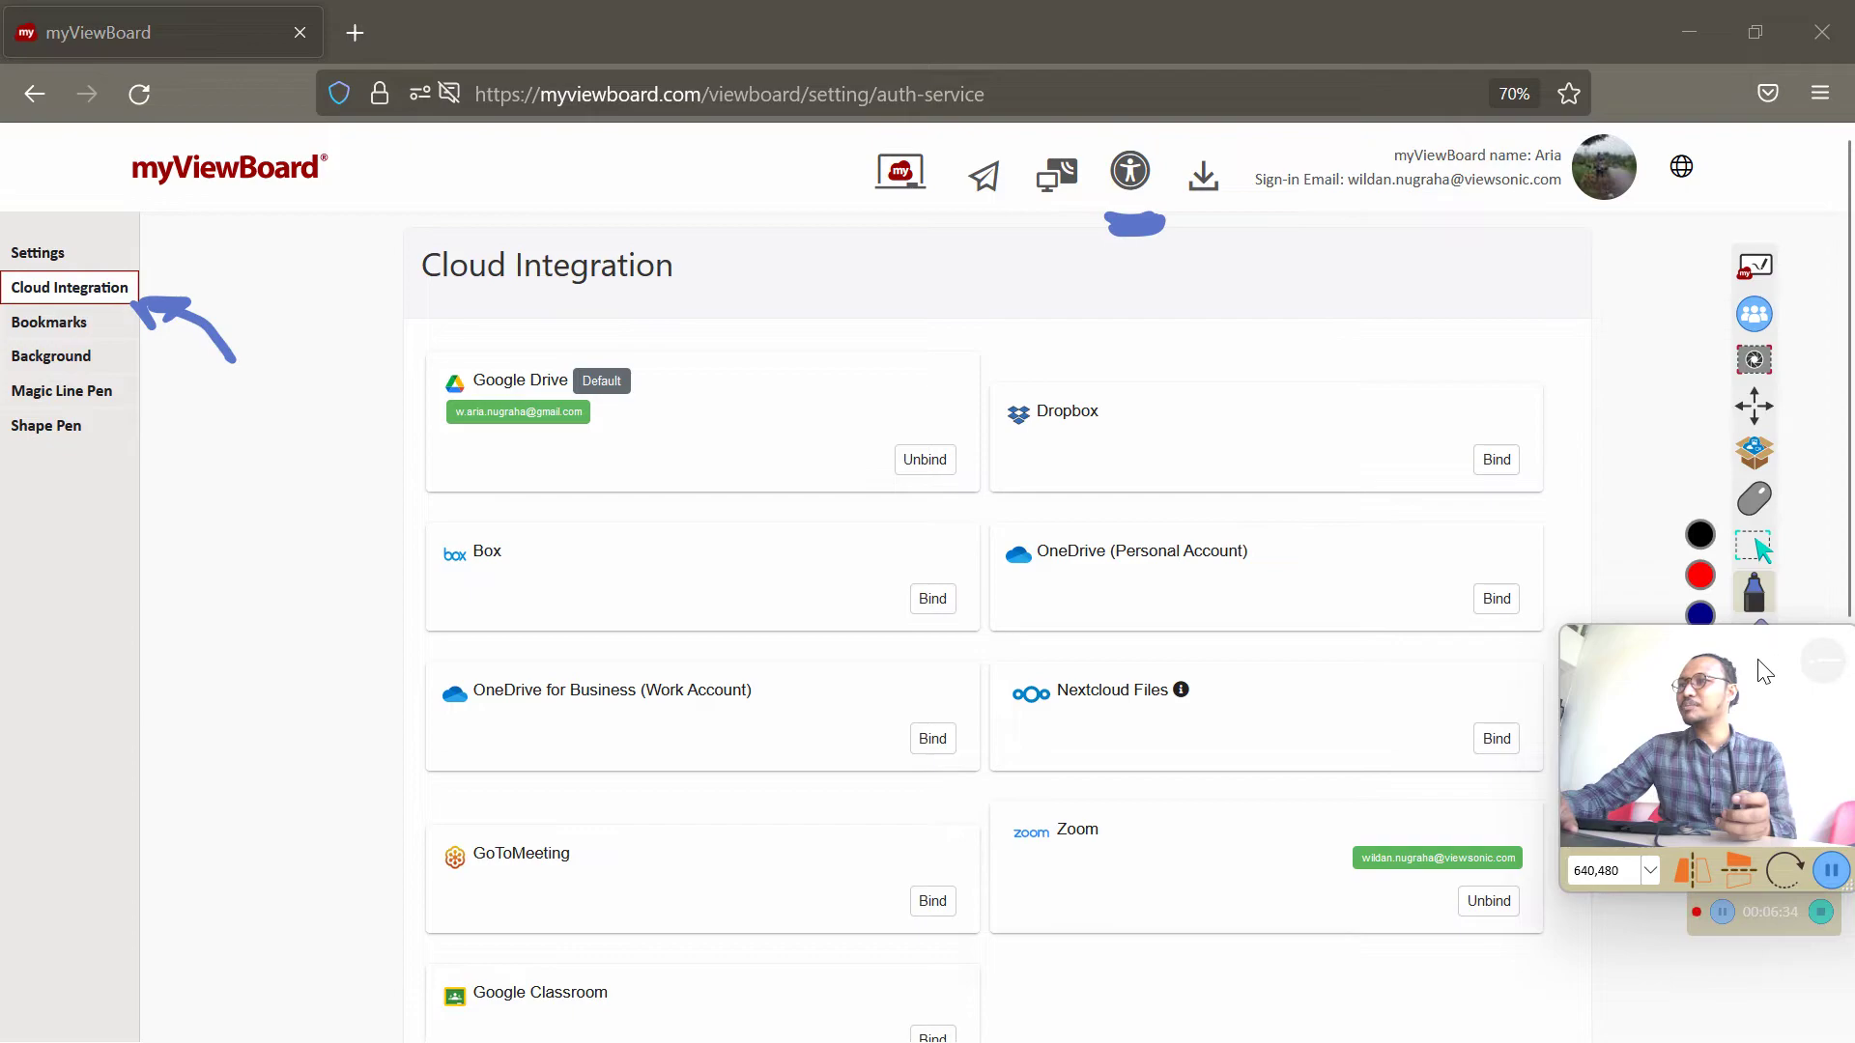
drag(1769, 639, 1744, 715)
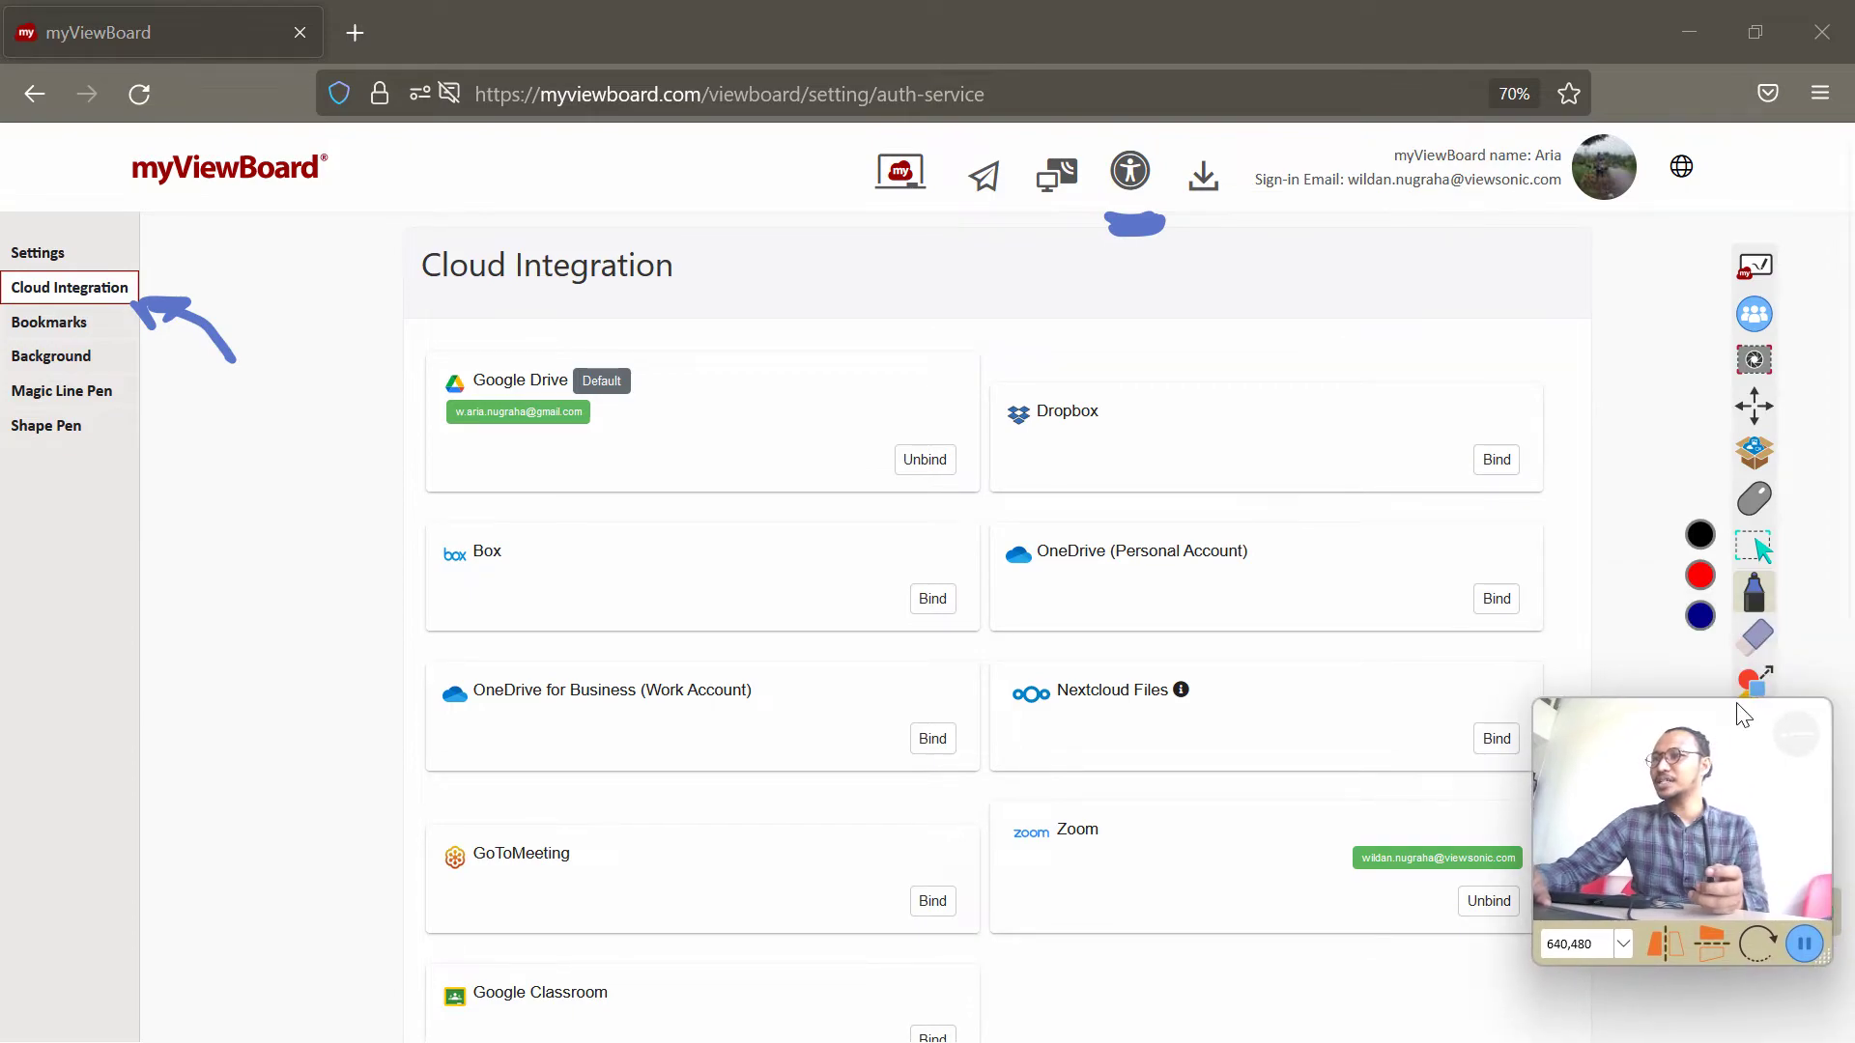
click(1758, 638)
click(1700, 663)
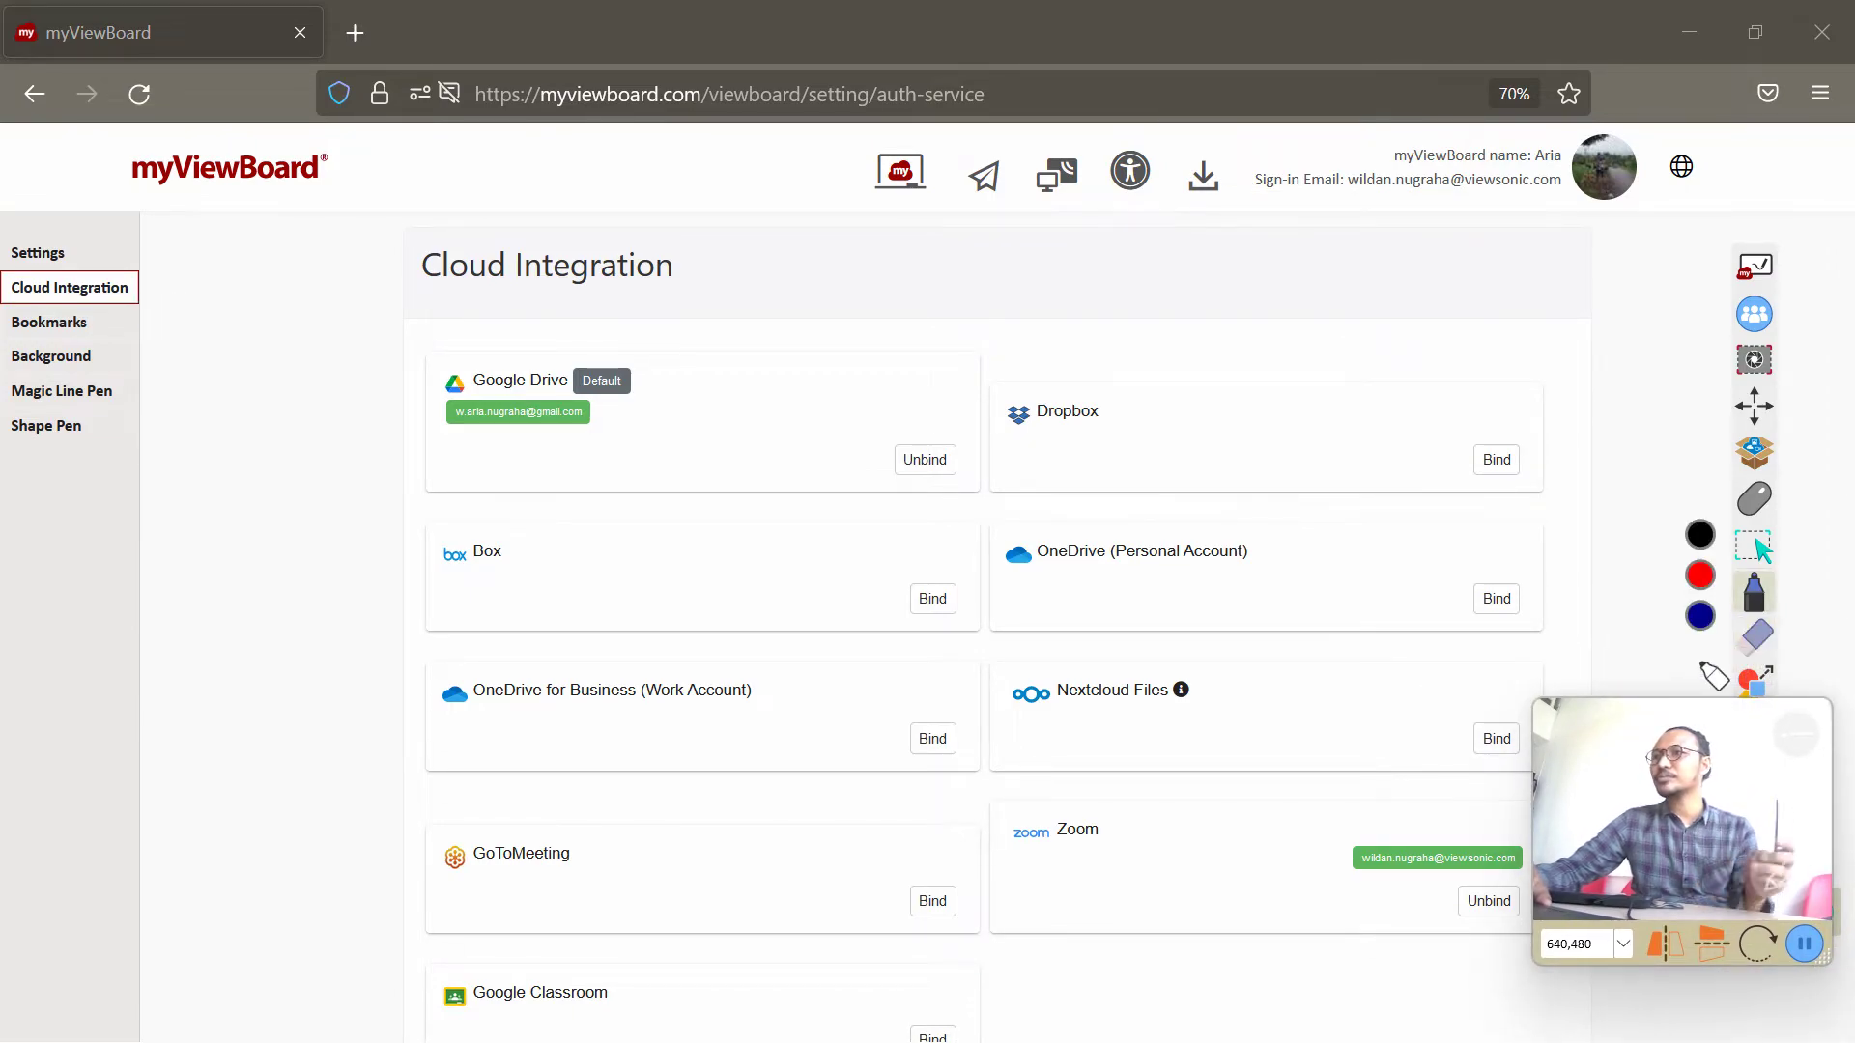
click(1752, 500)
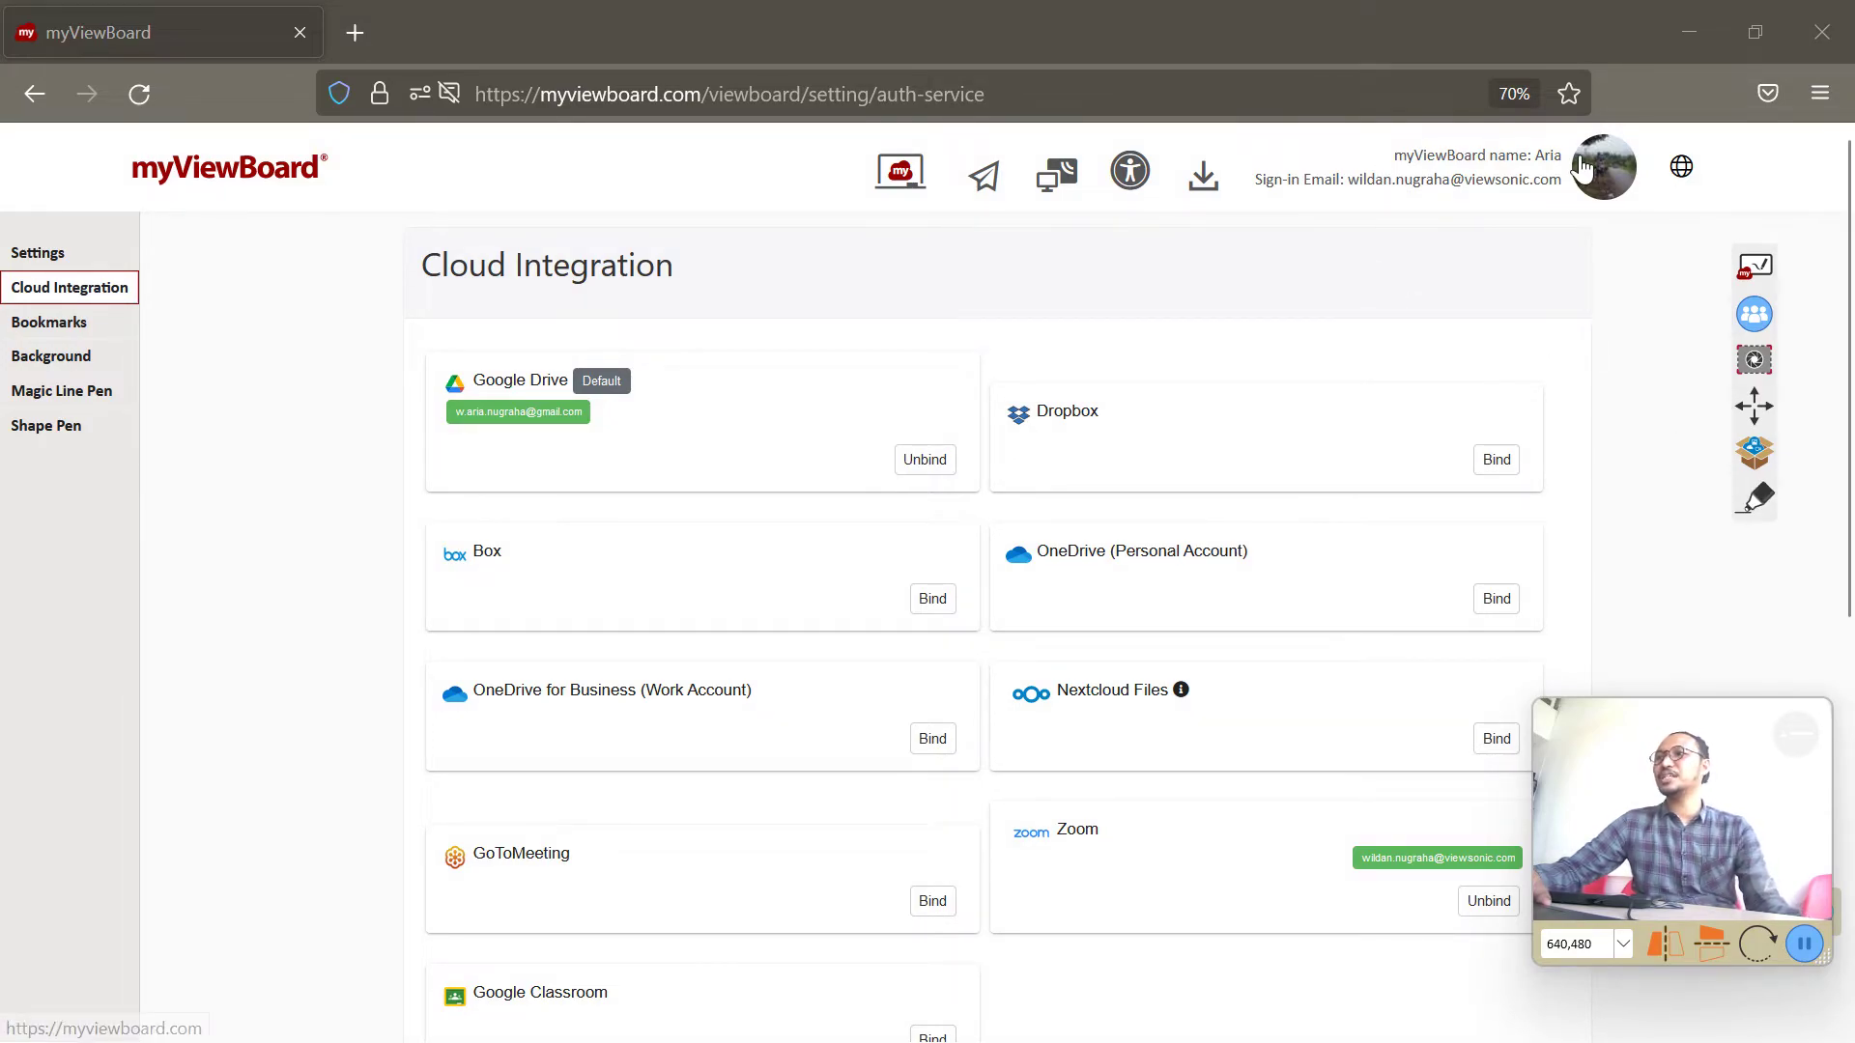
Step: Open the general Settings page and choose Never as the Auto Sign Out time
mouse_move(1604, 173)
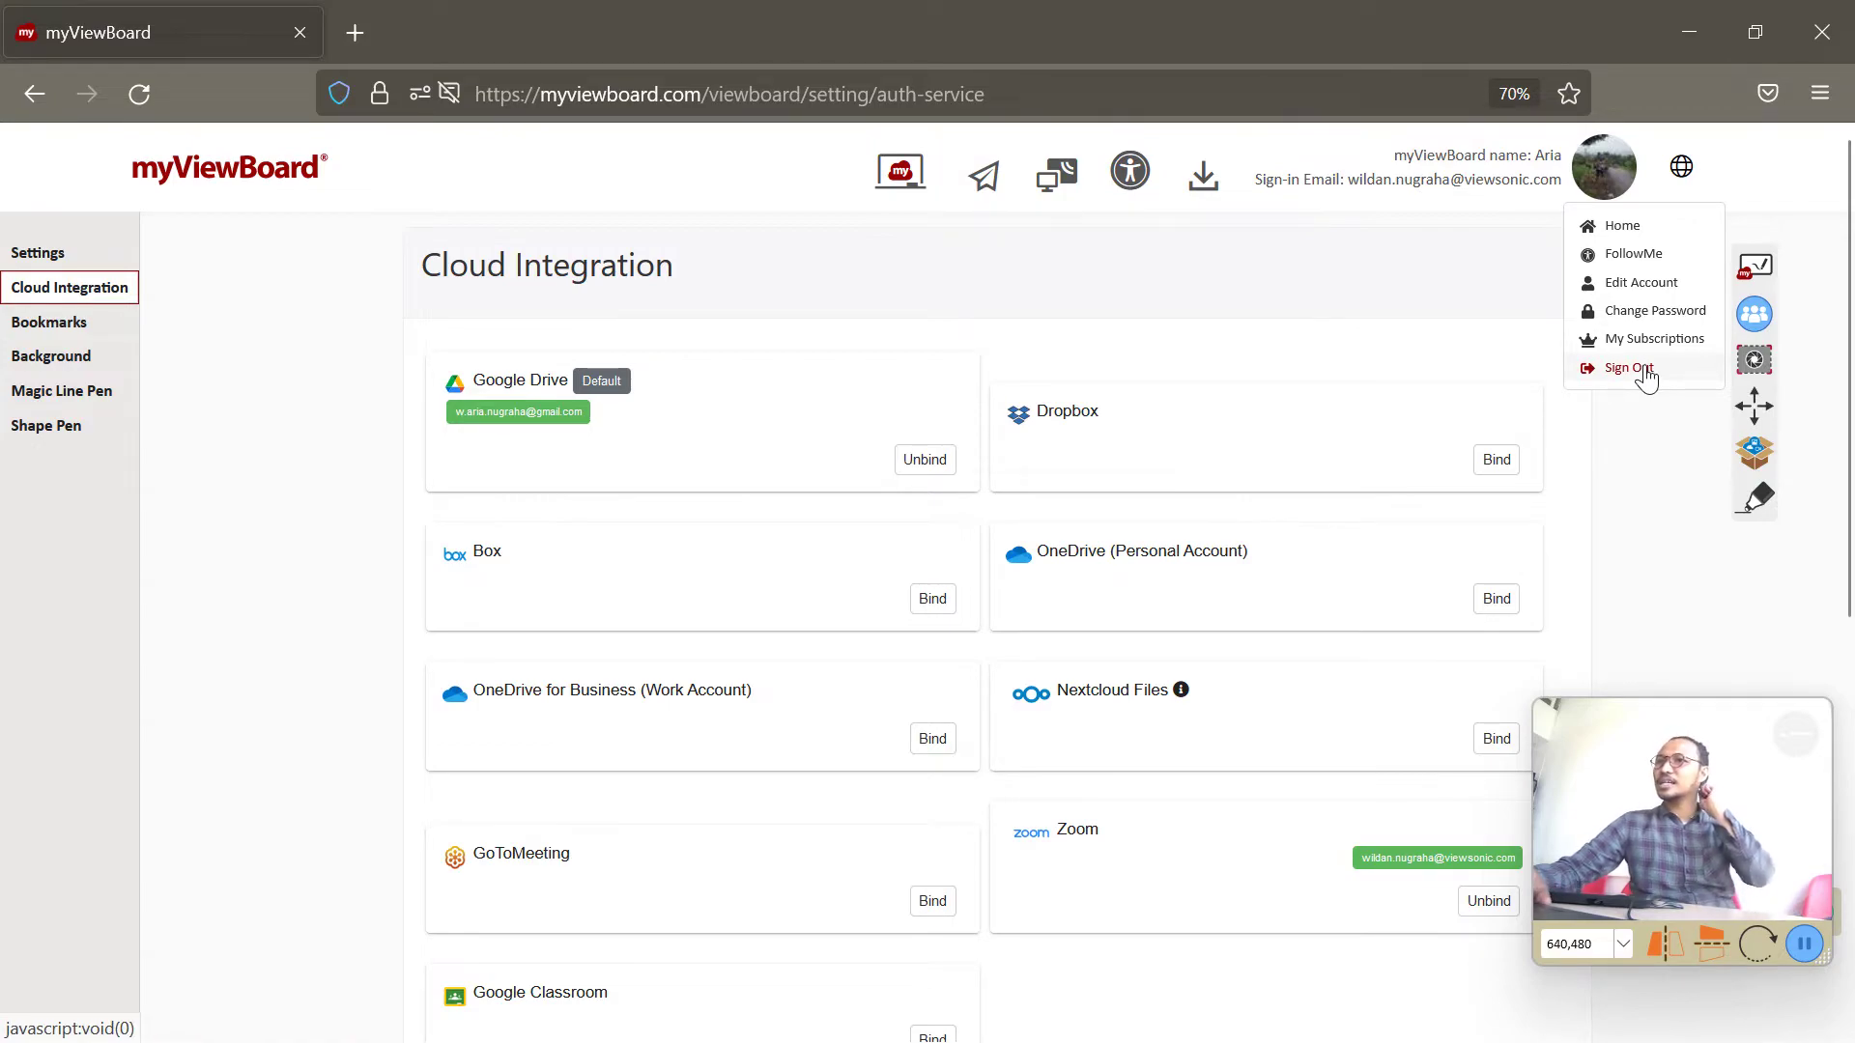
click(39, 253)
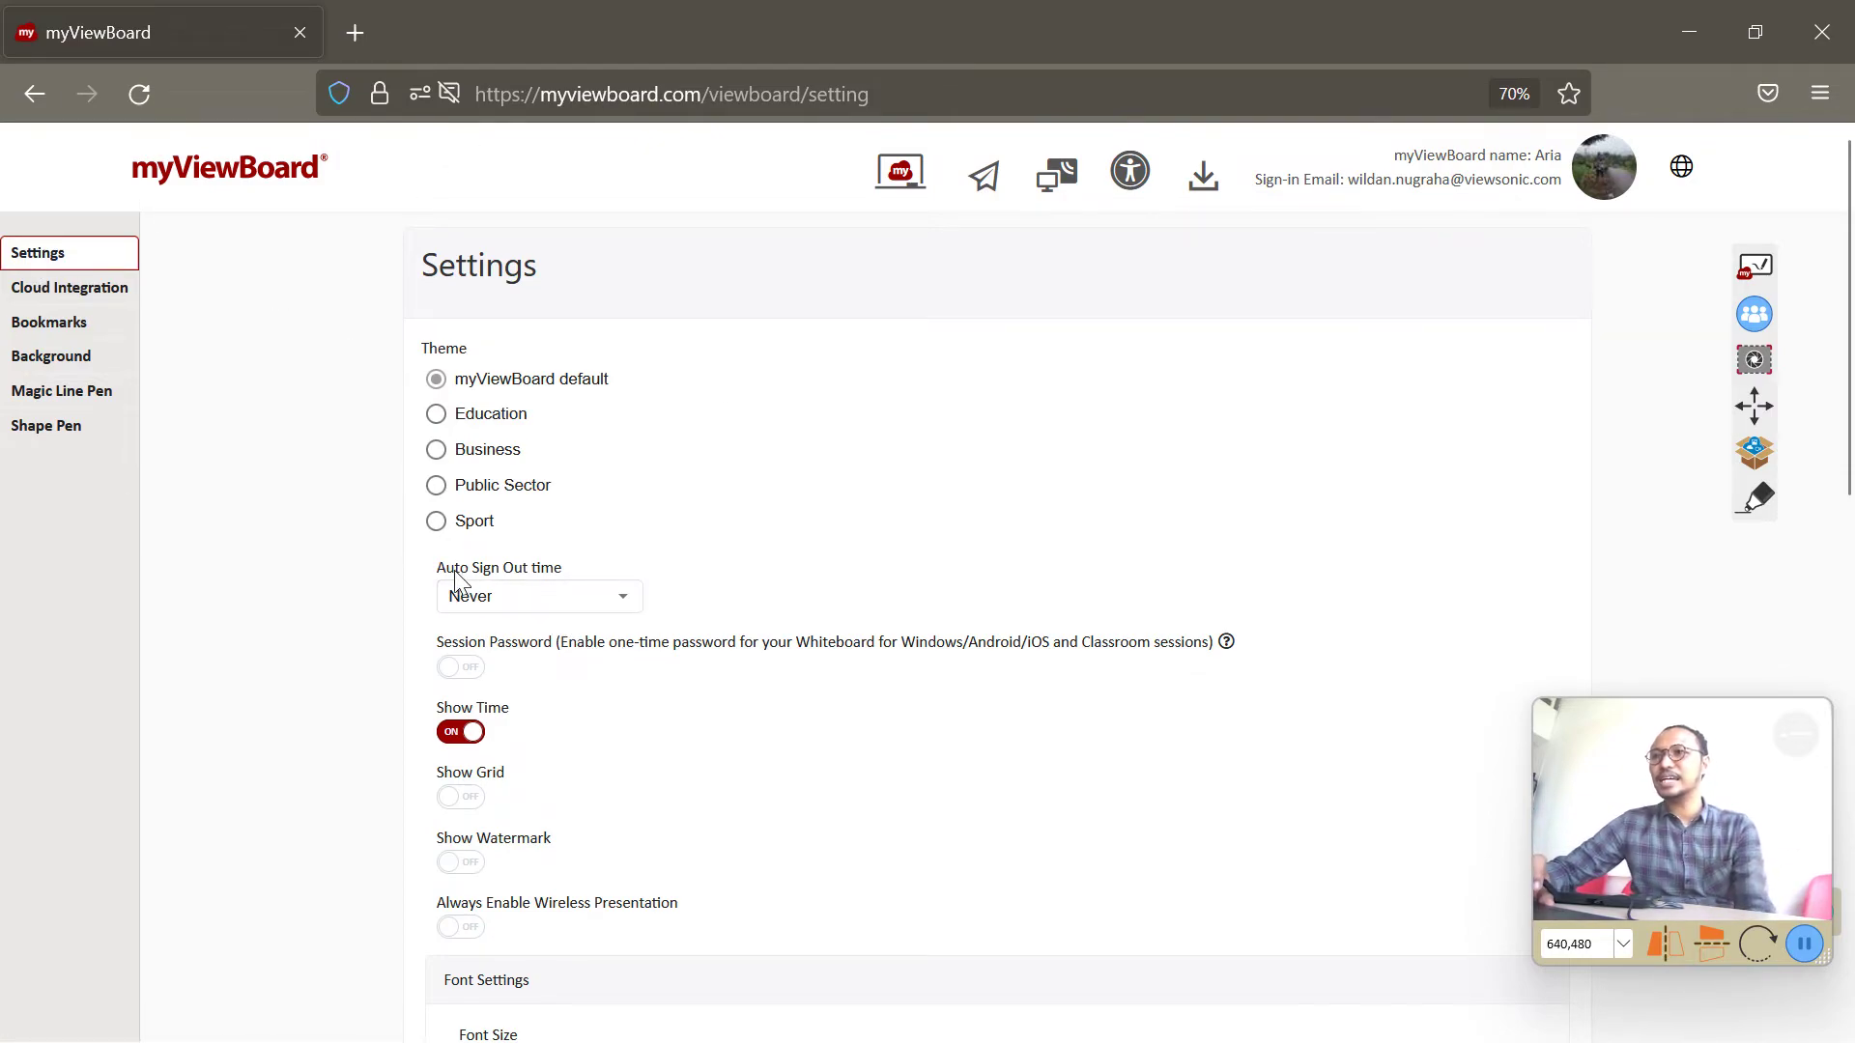
click(570, 607)
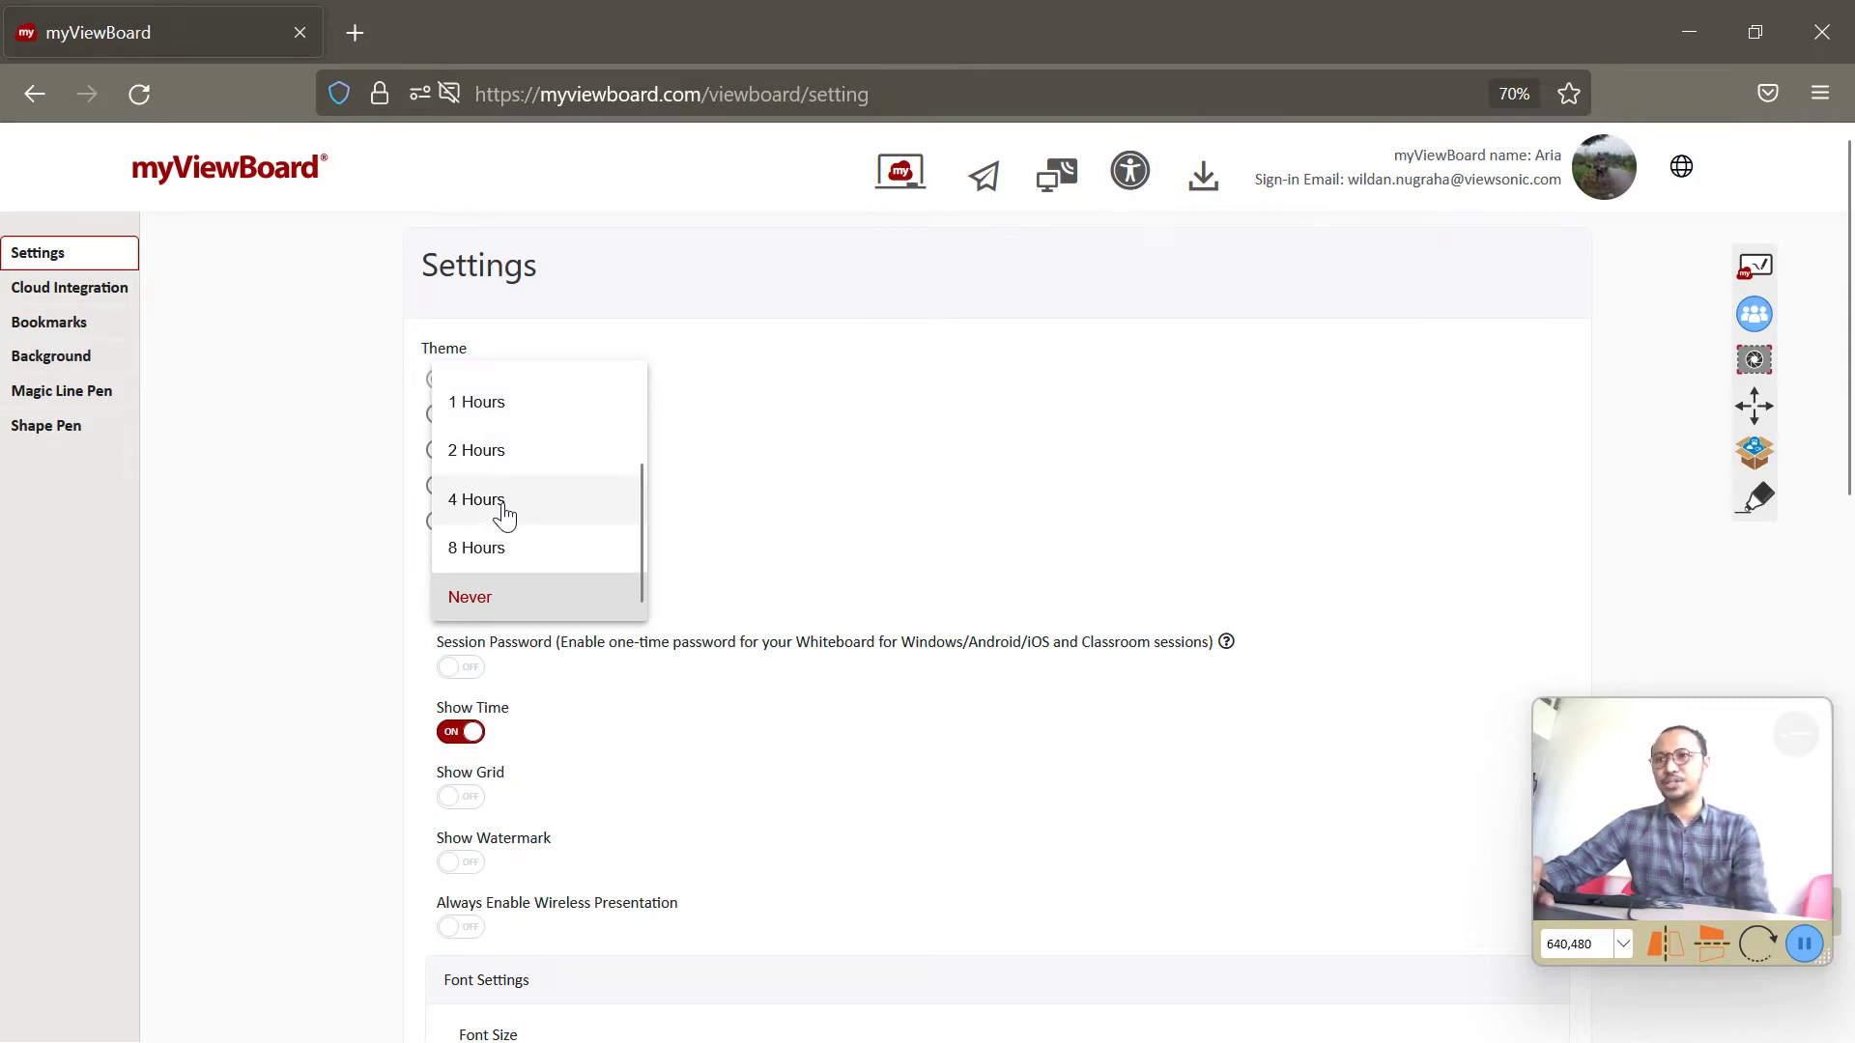
click(480, 601)
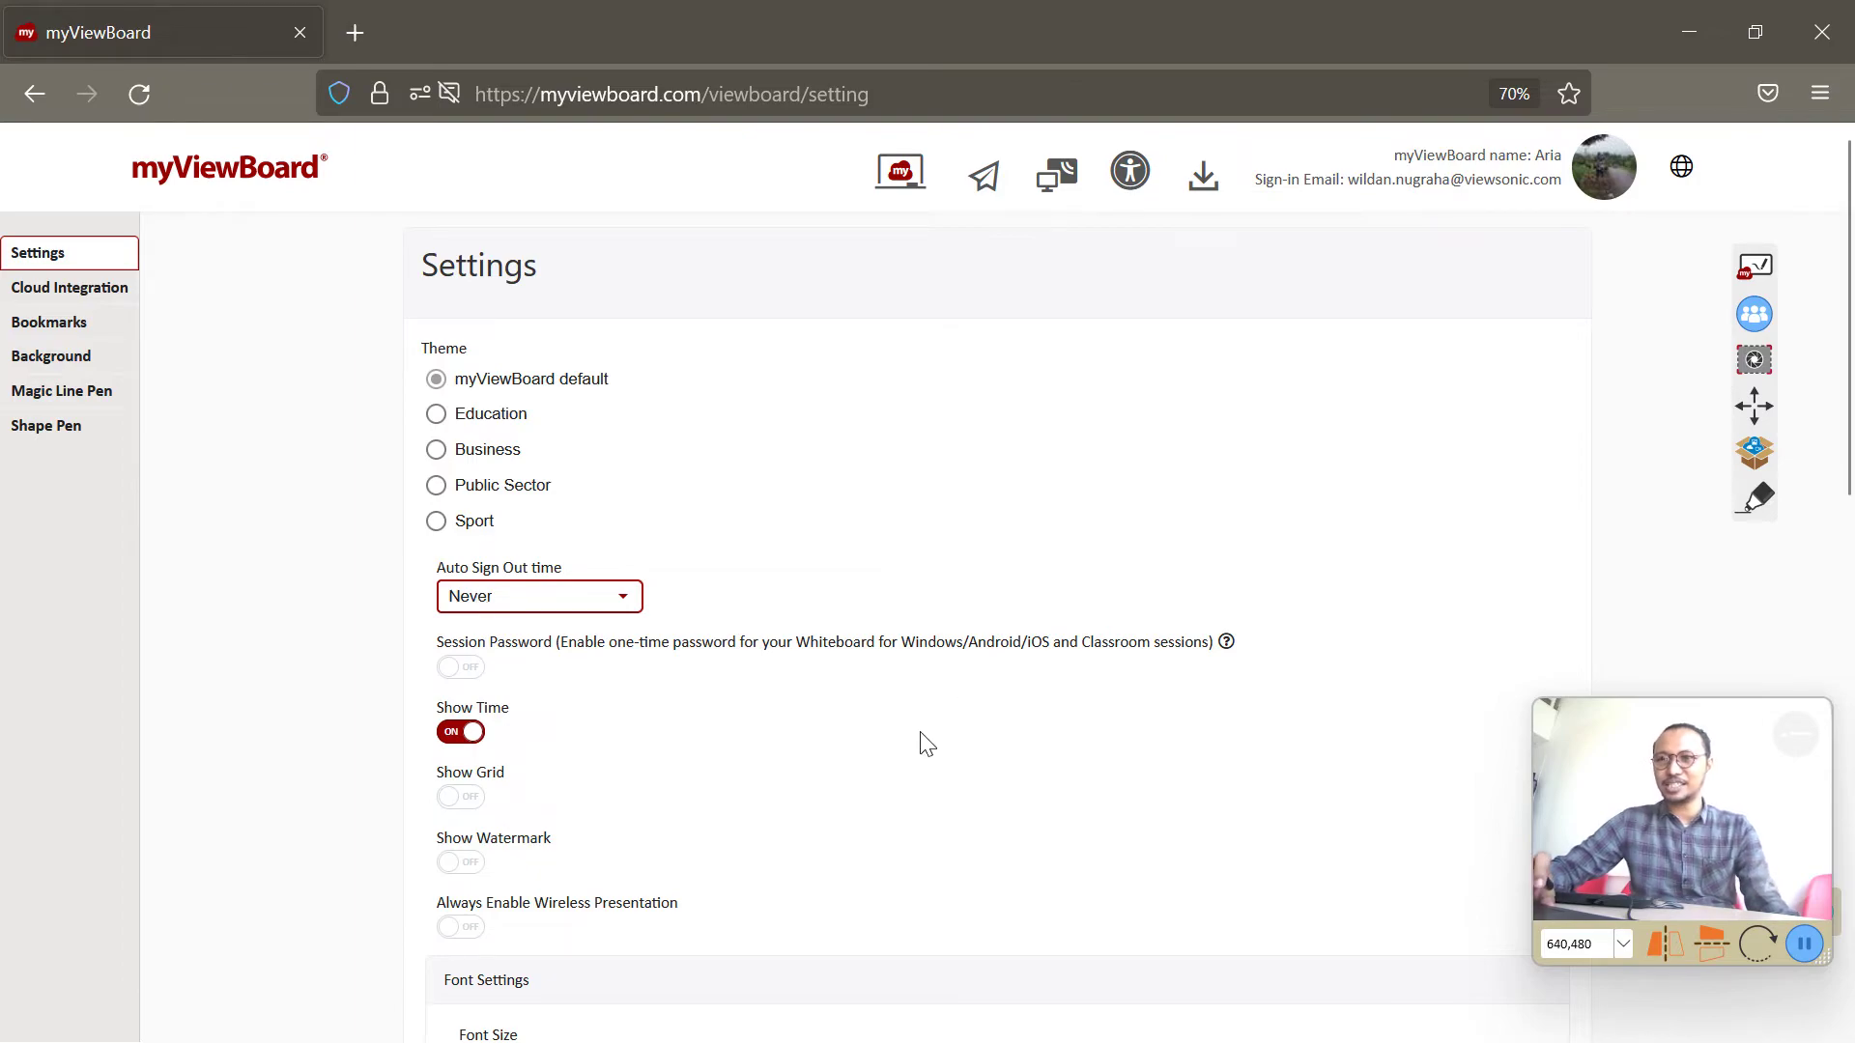
Step: Review the display, font and pen options on the Settings page, and view the list of available website languages without changing it
scroll(922, 743, down, 3)
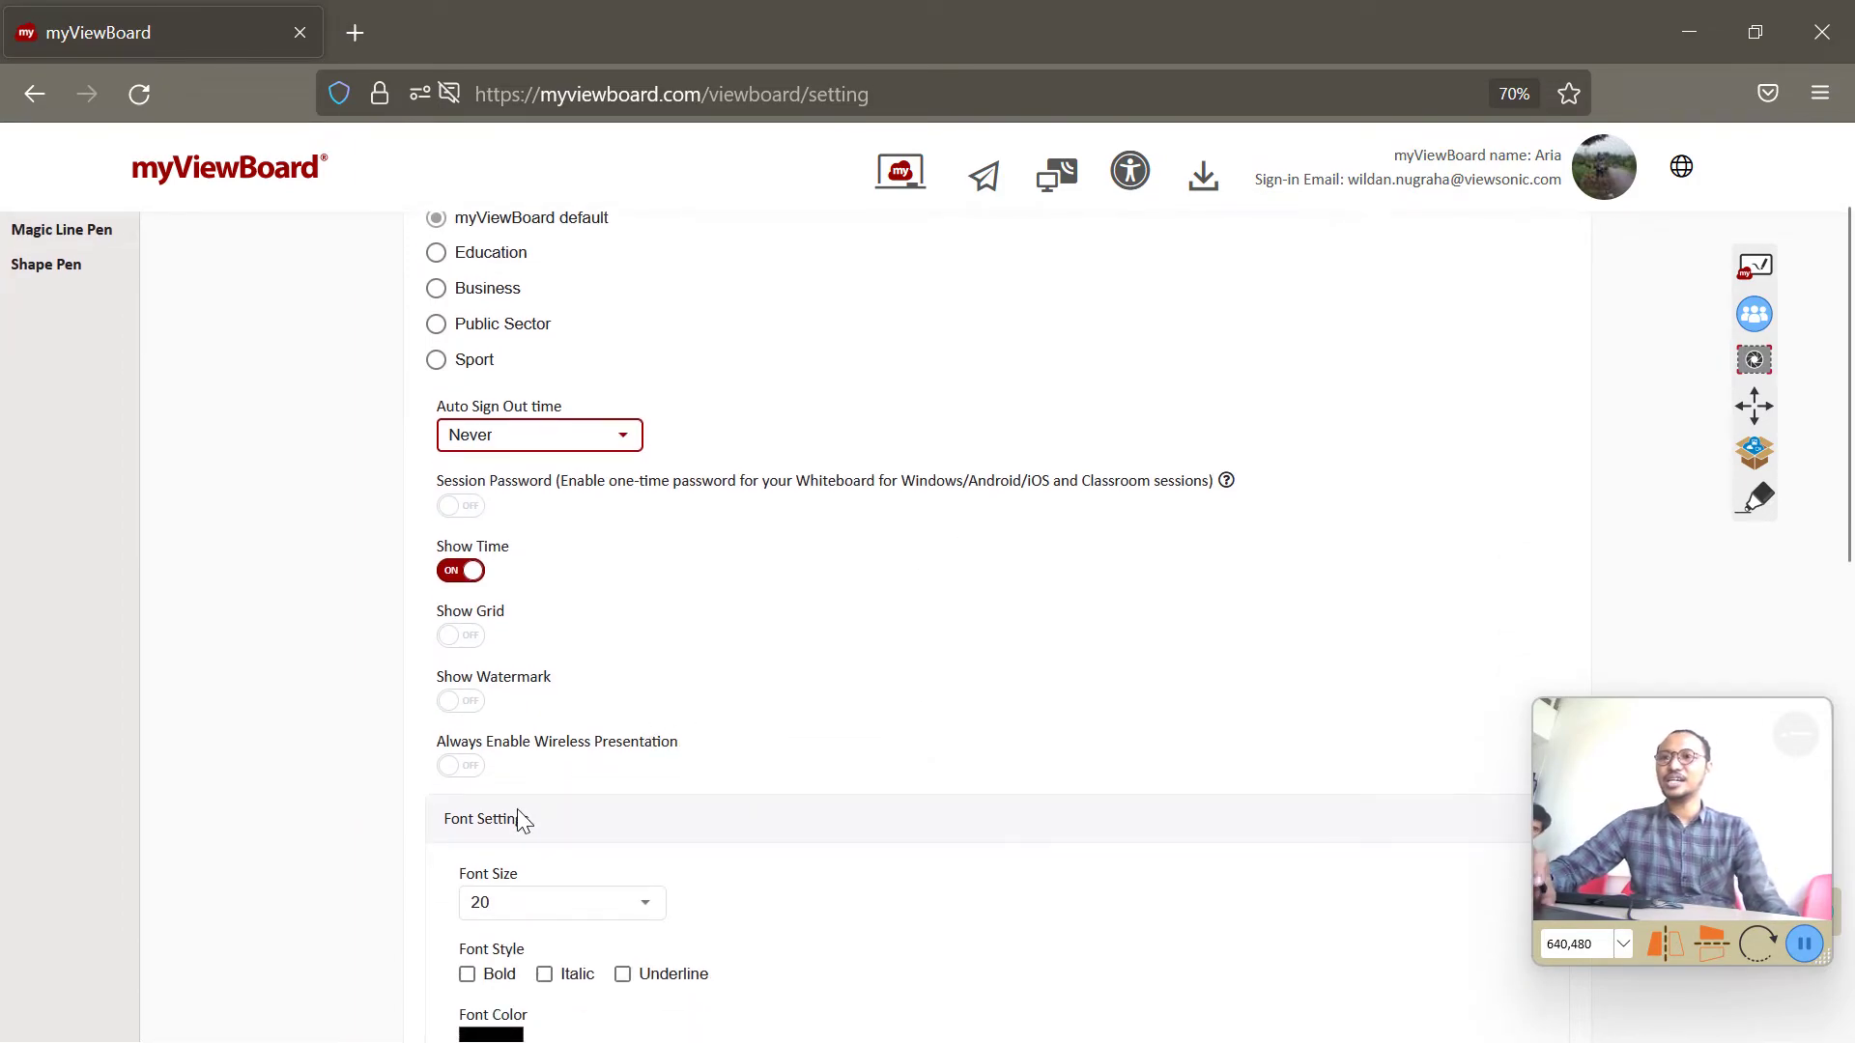
scroll(645, 753, down, 3)
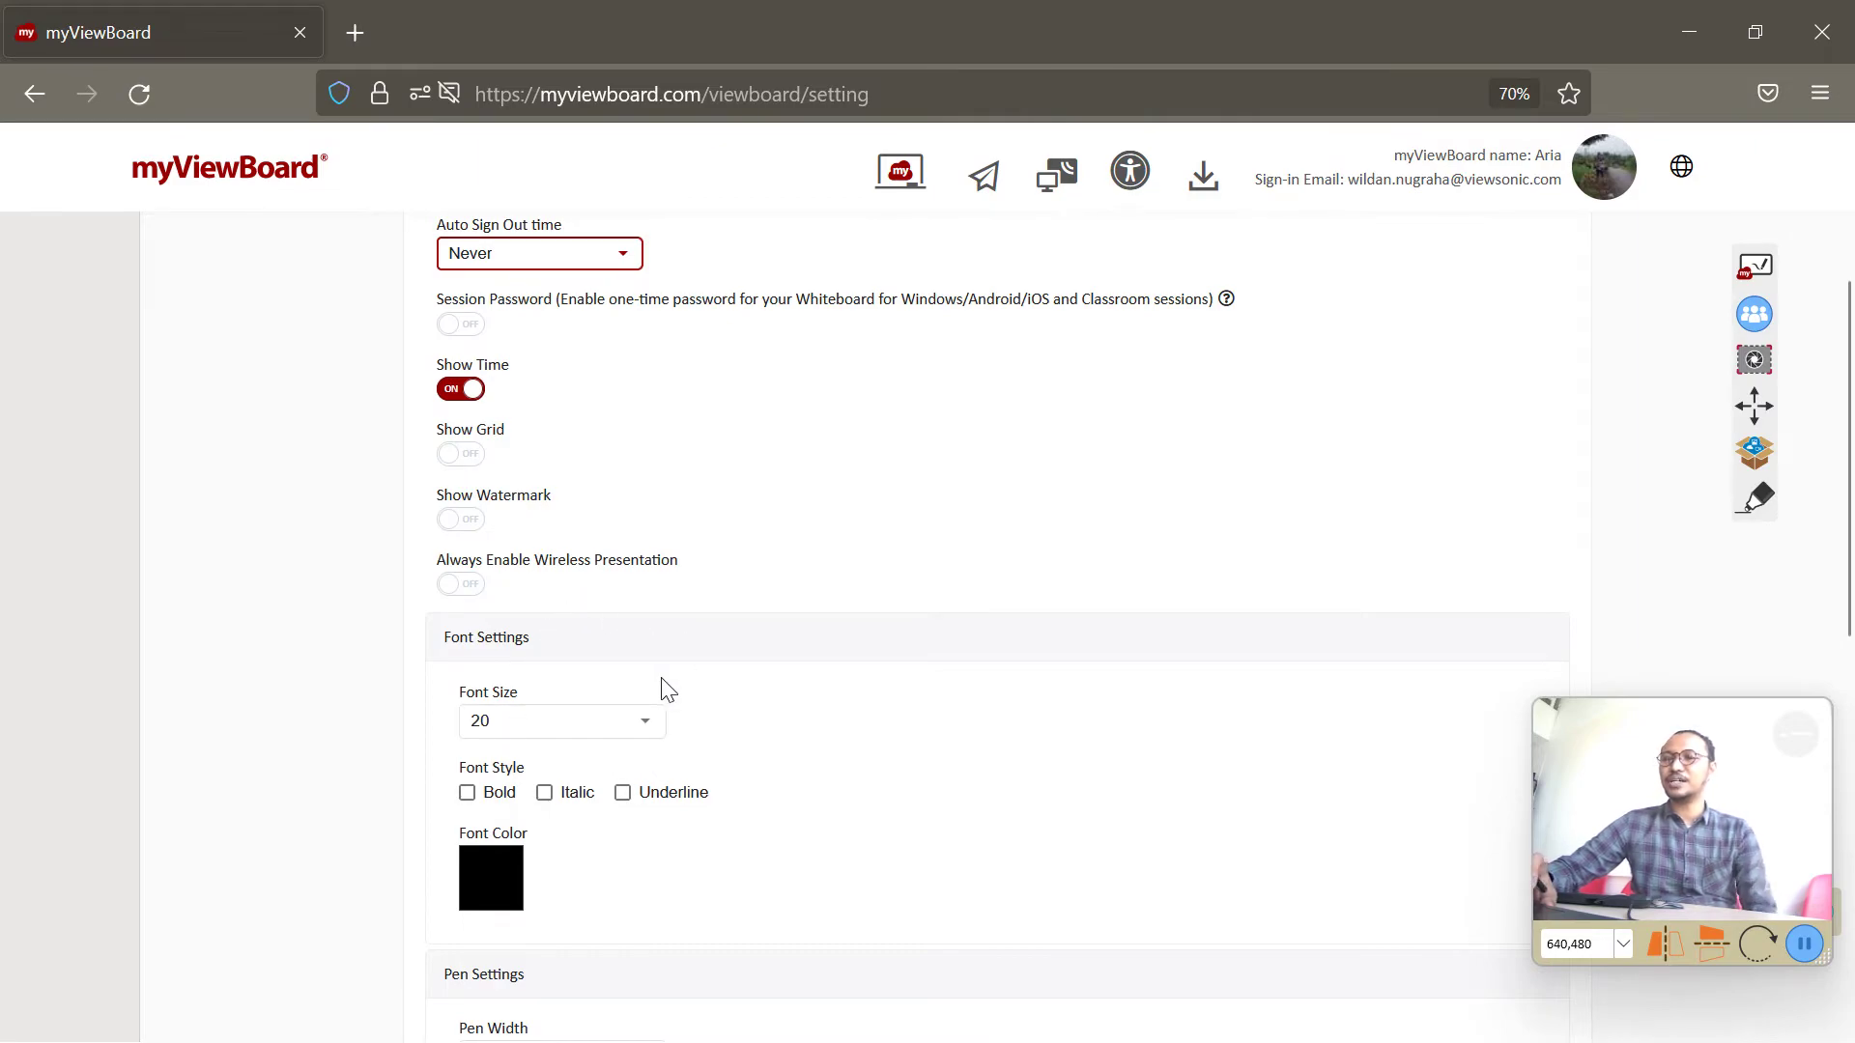
scroll(580, 873, down, 3)
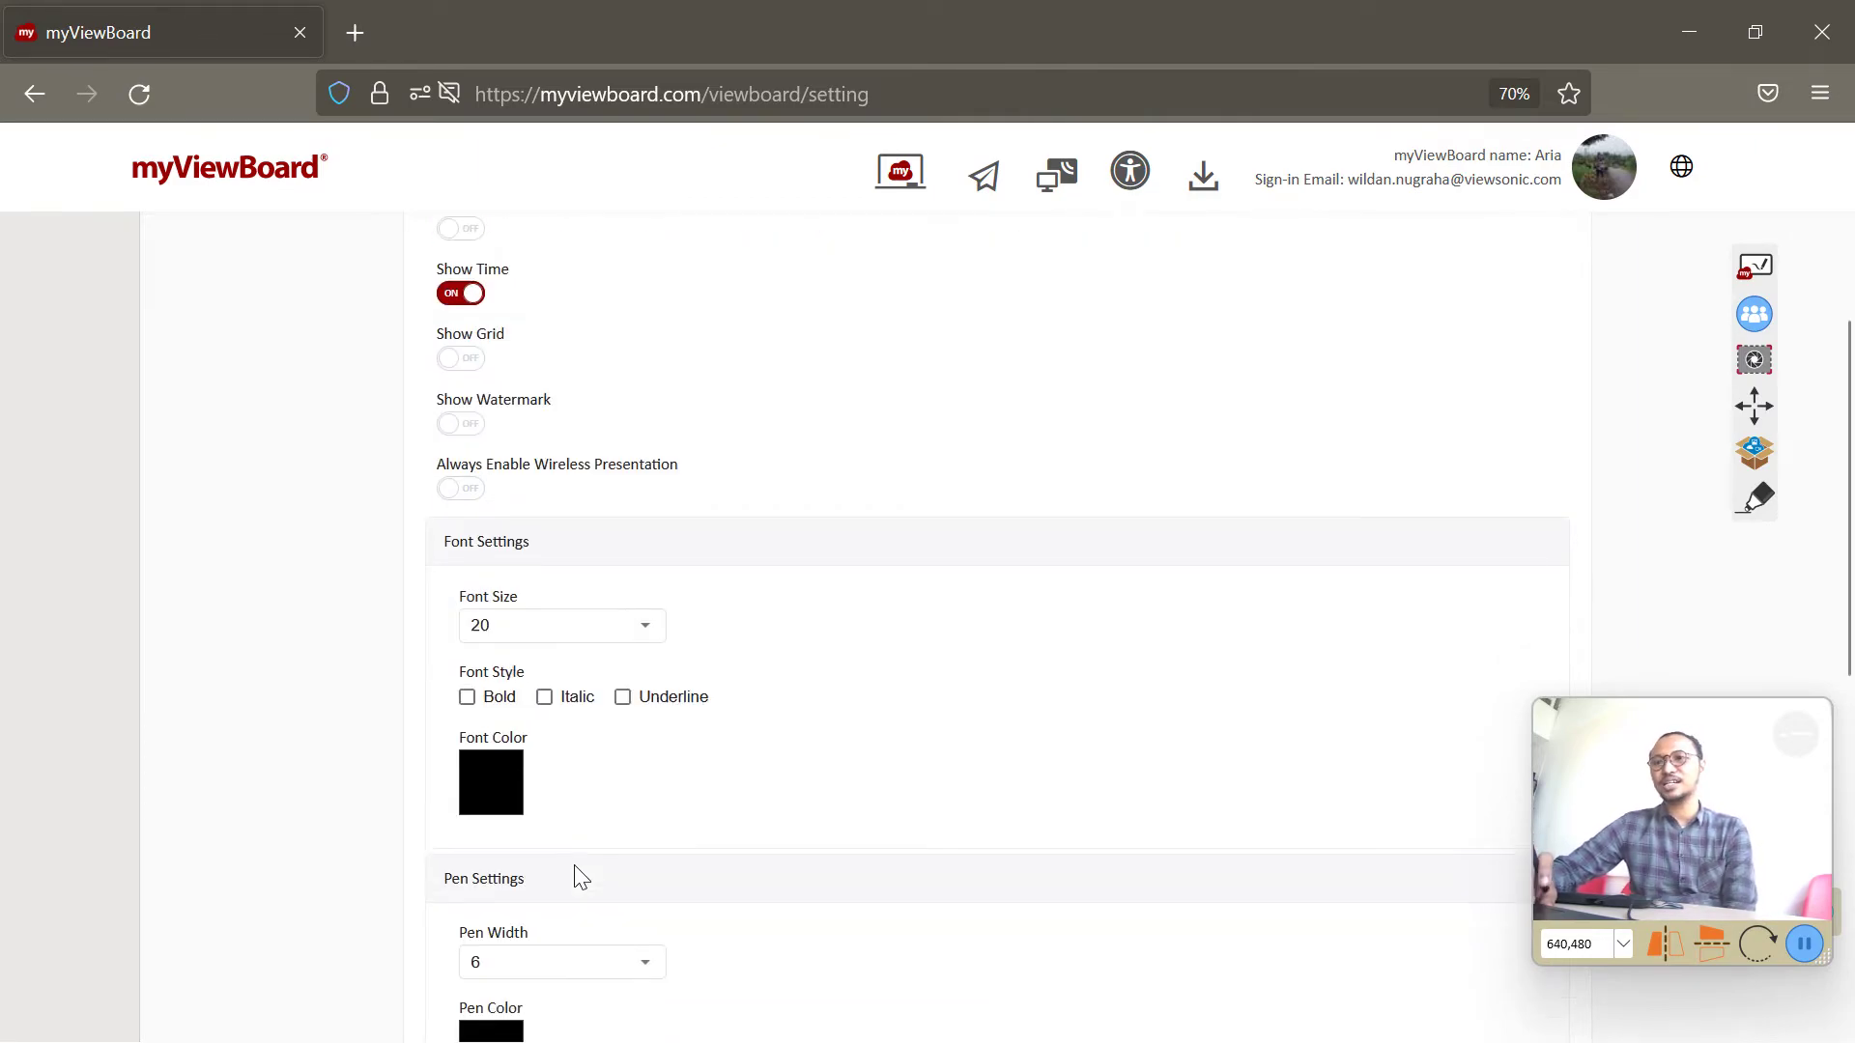
scroll(577, 874, up, 8)
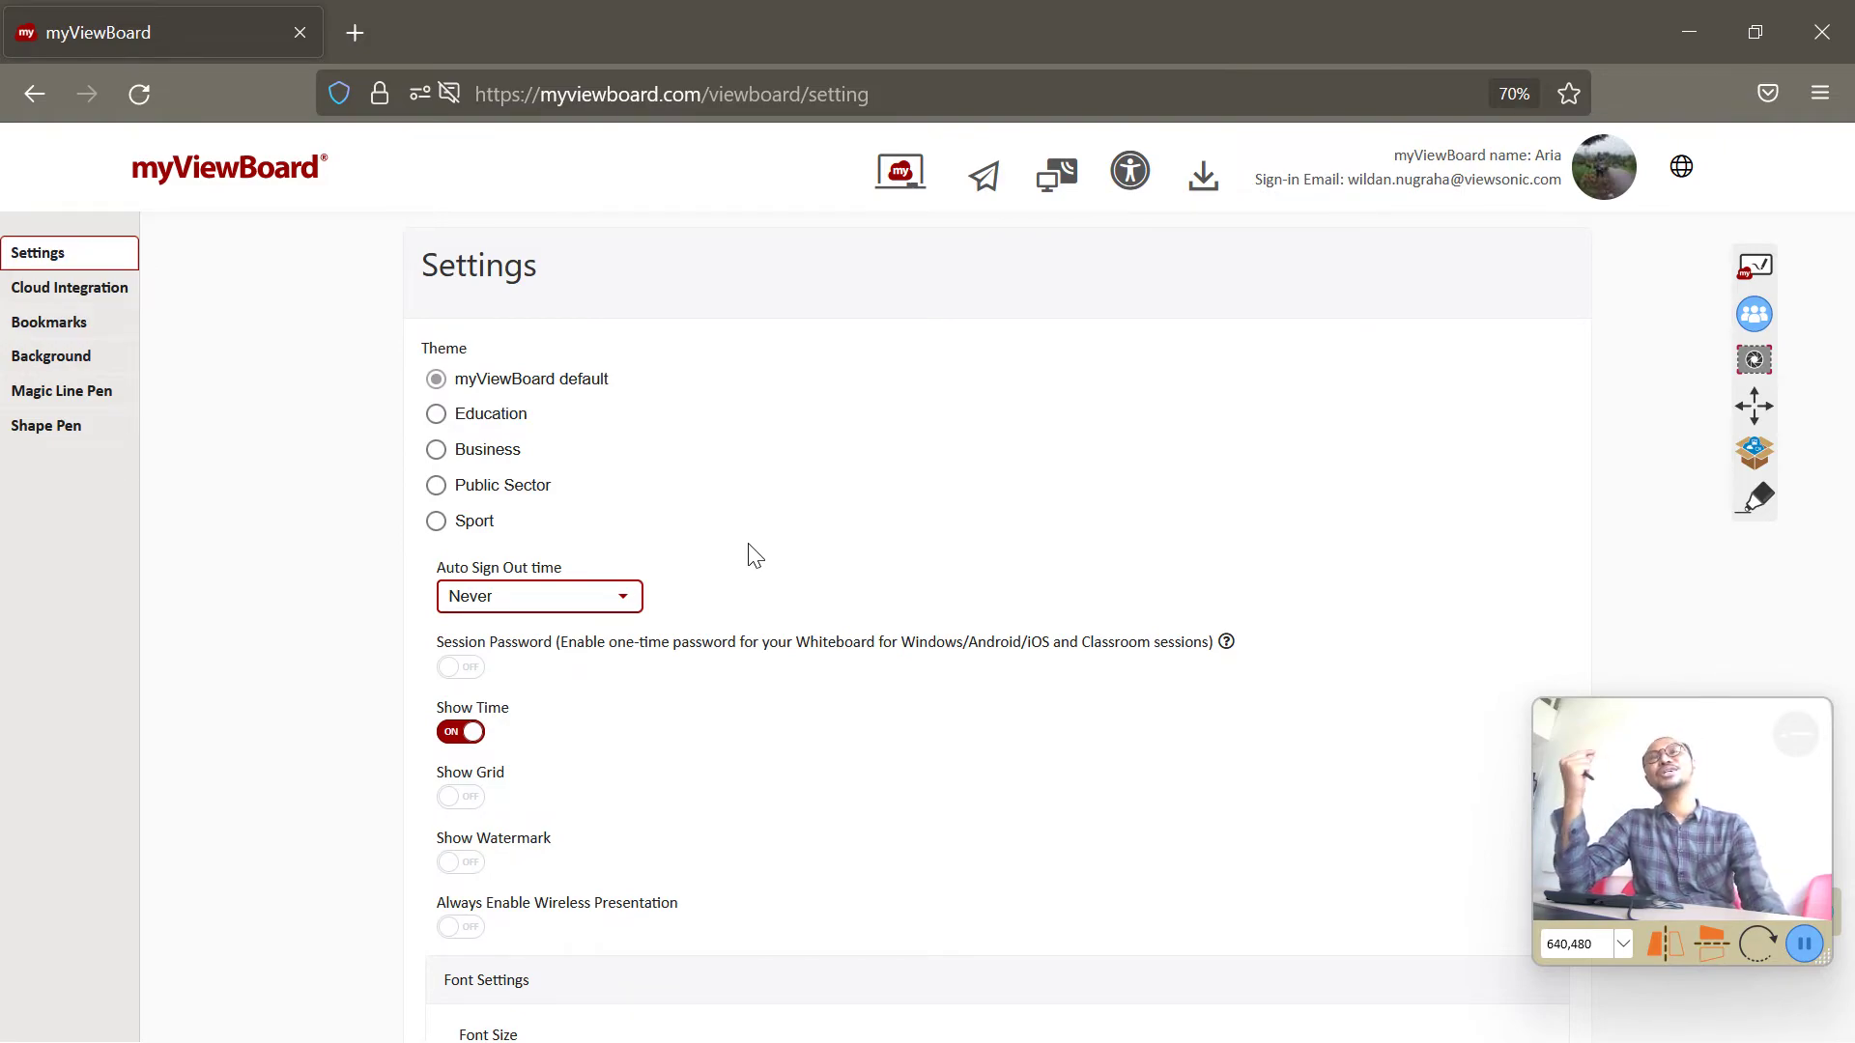
click(1682, 174)
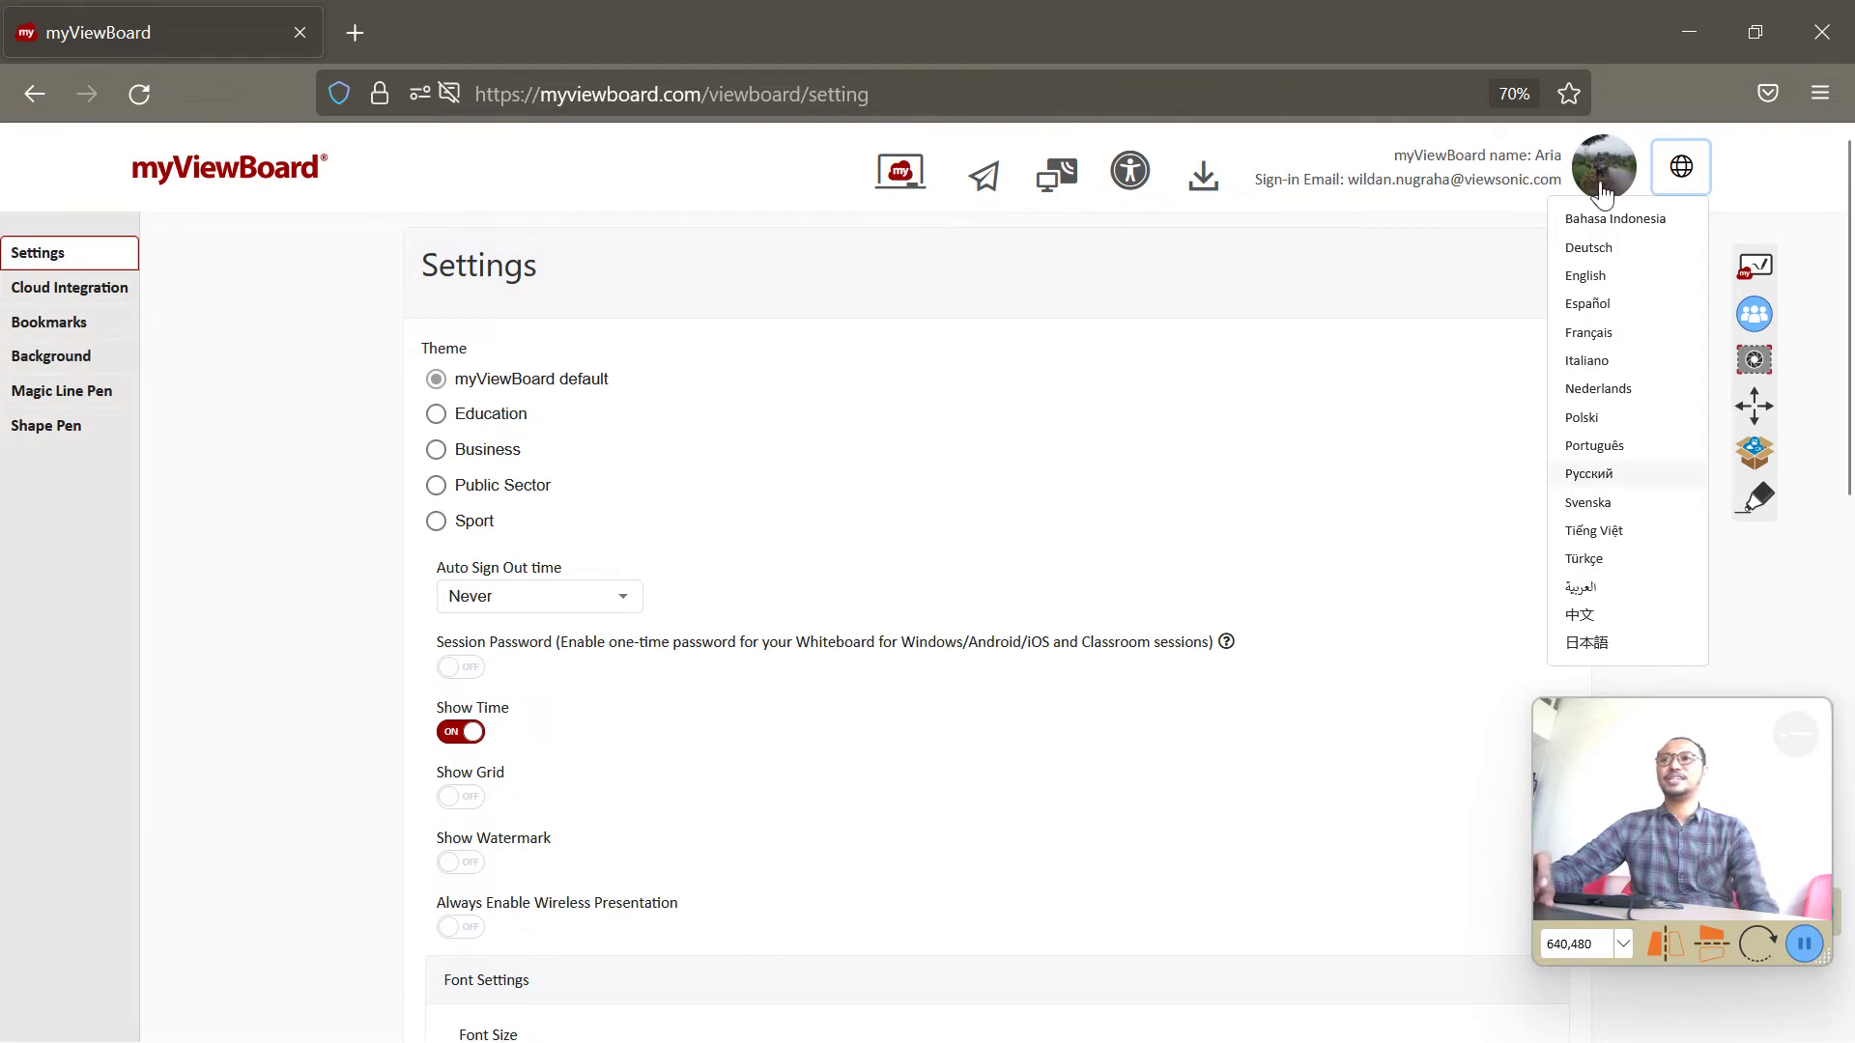
click(1684, 166)
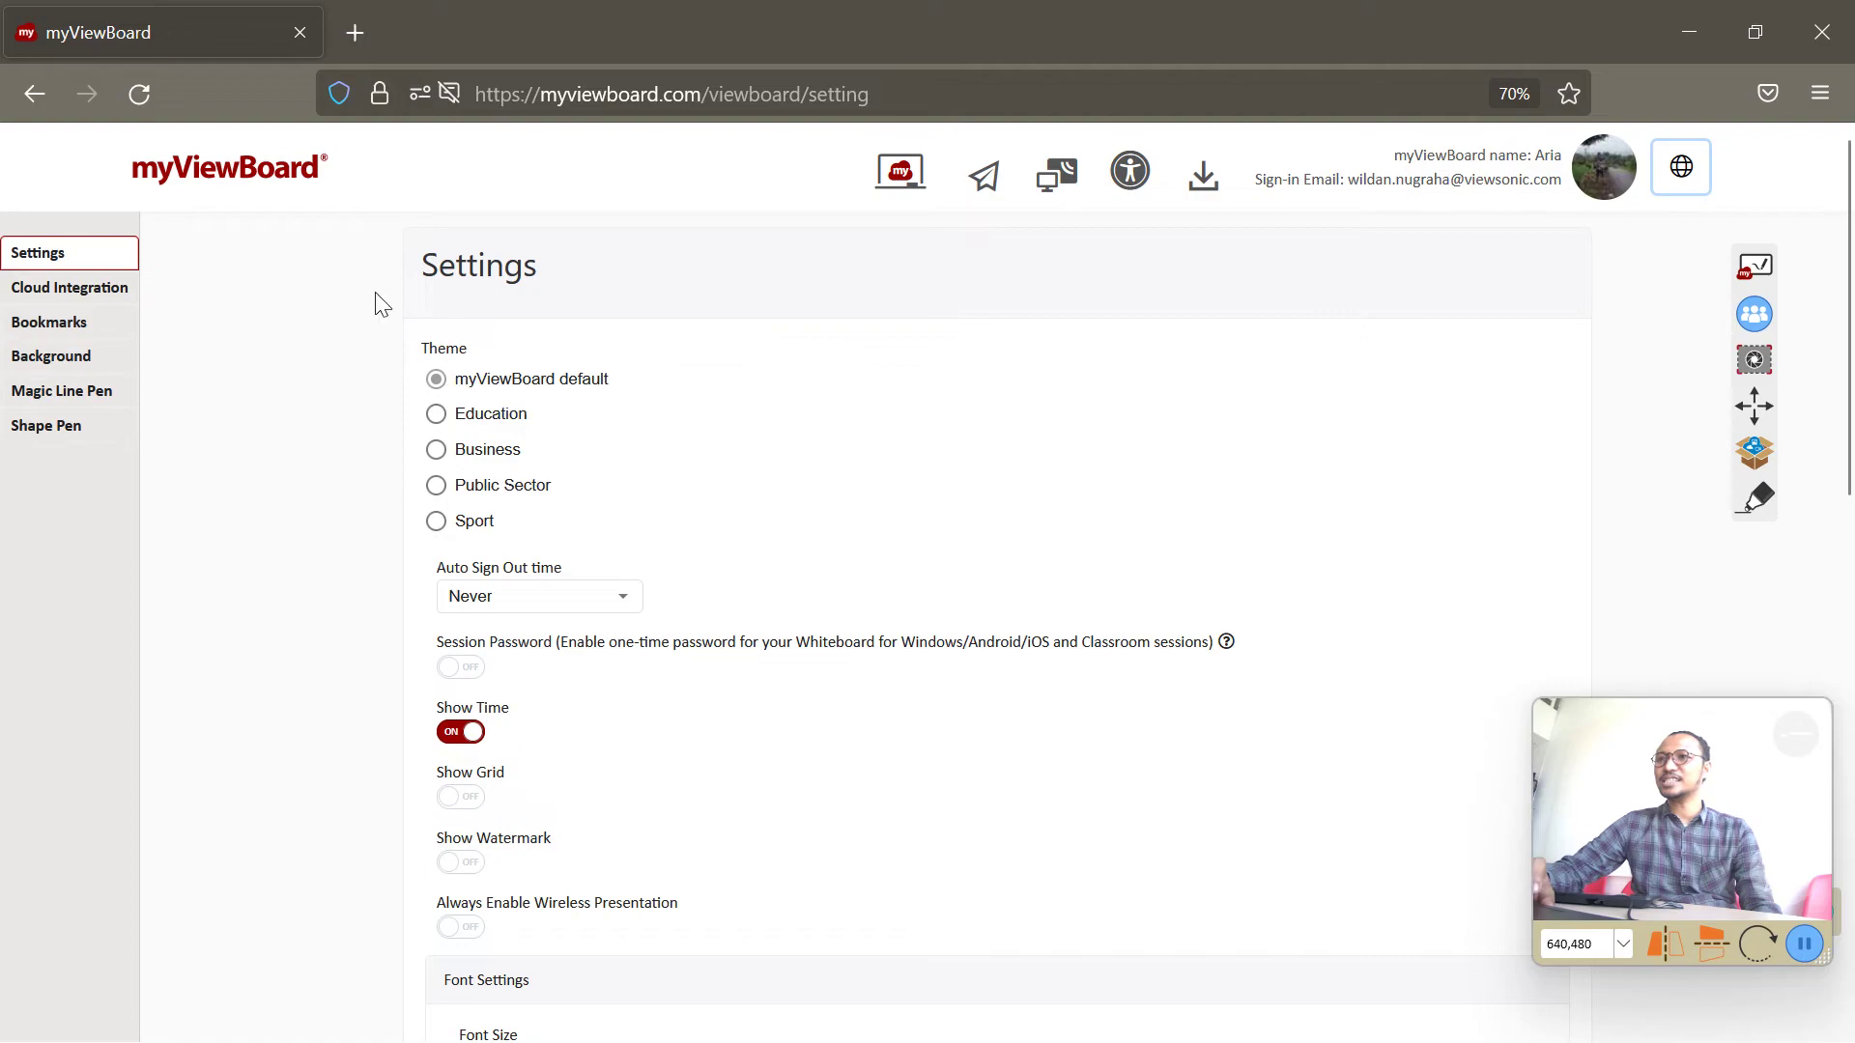
Step: Return to the myViewBoard account home page and view the Download window's list of apps, closing it again
click(253, 189)
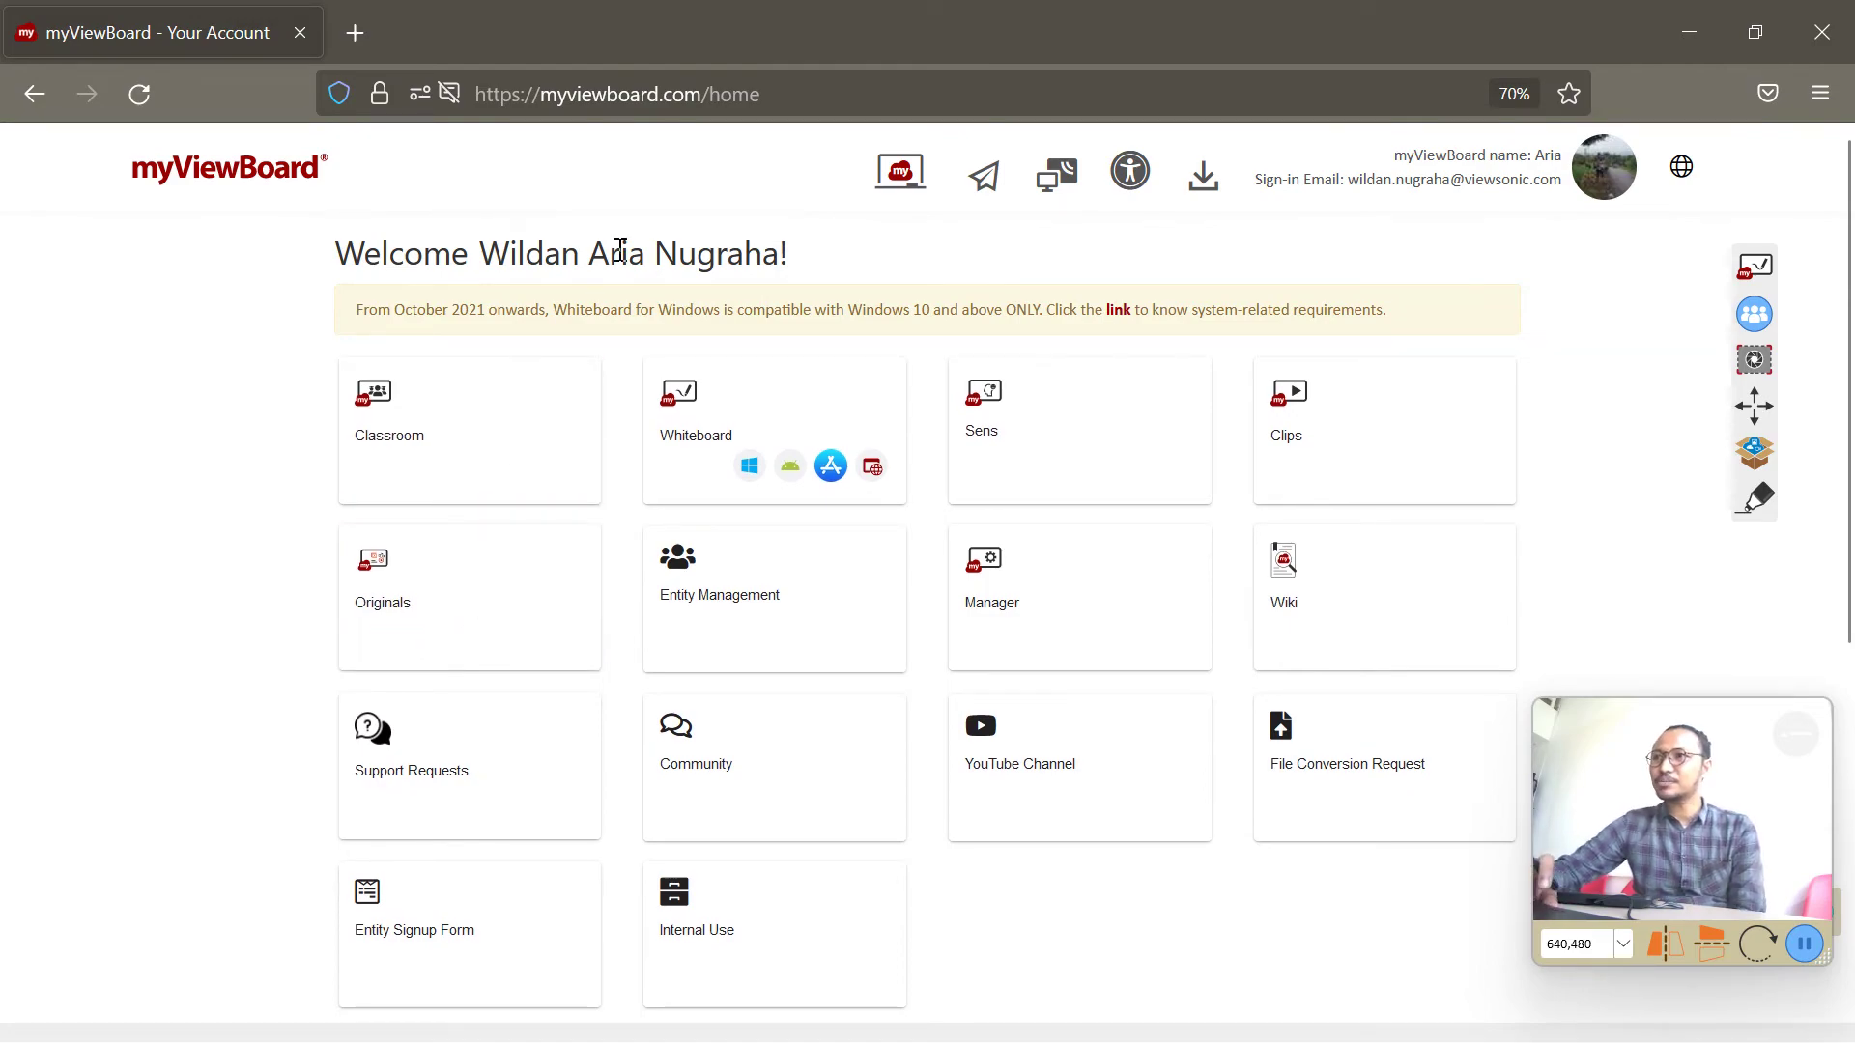
click(1214, 183)
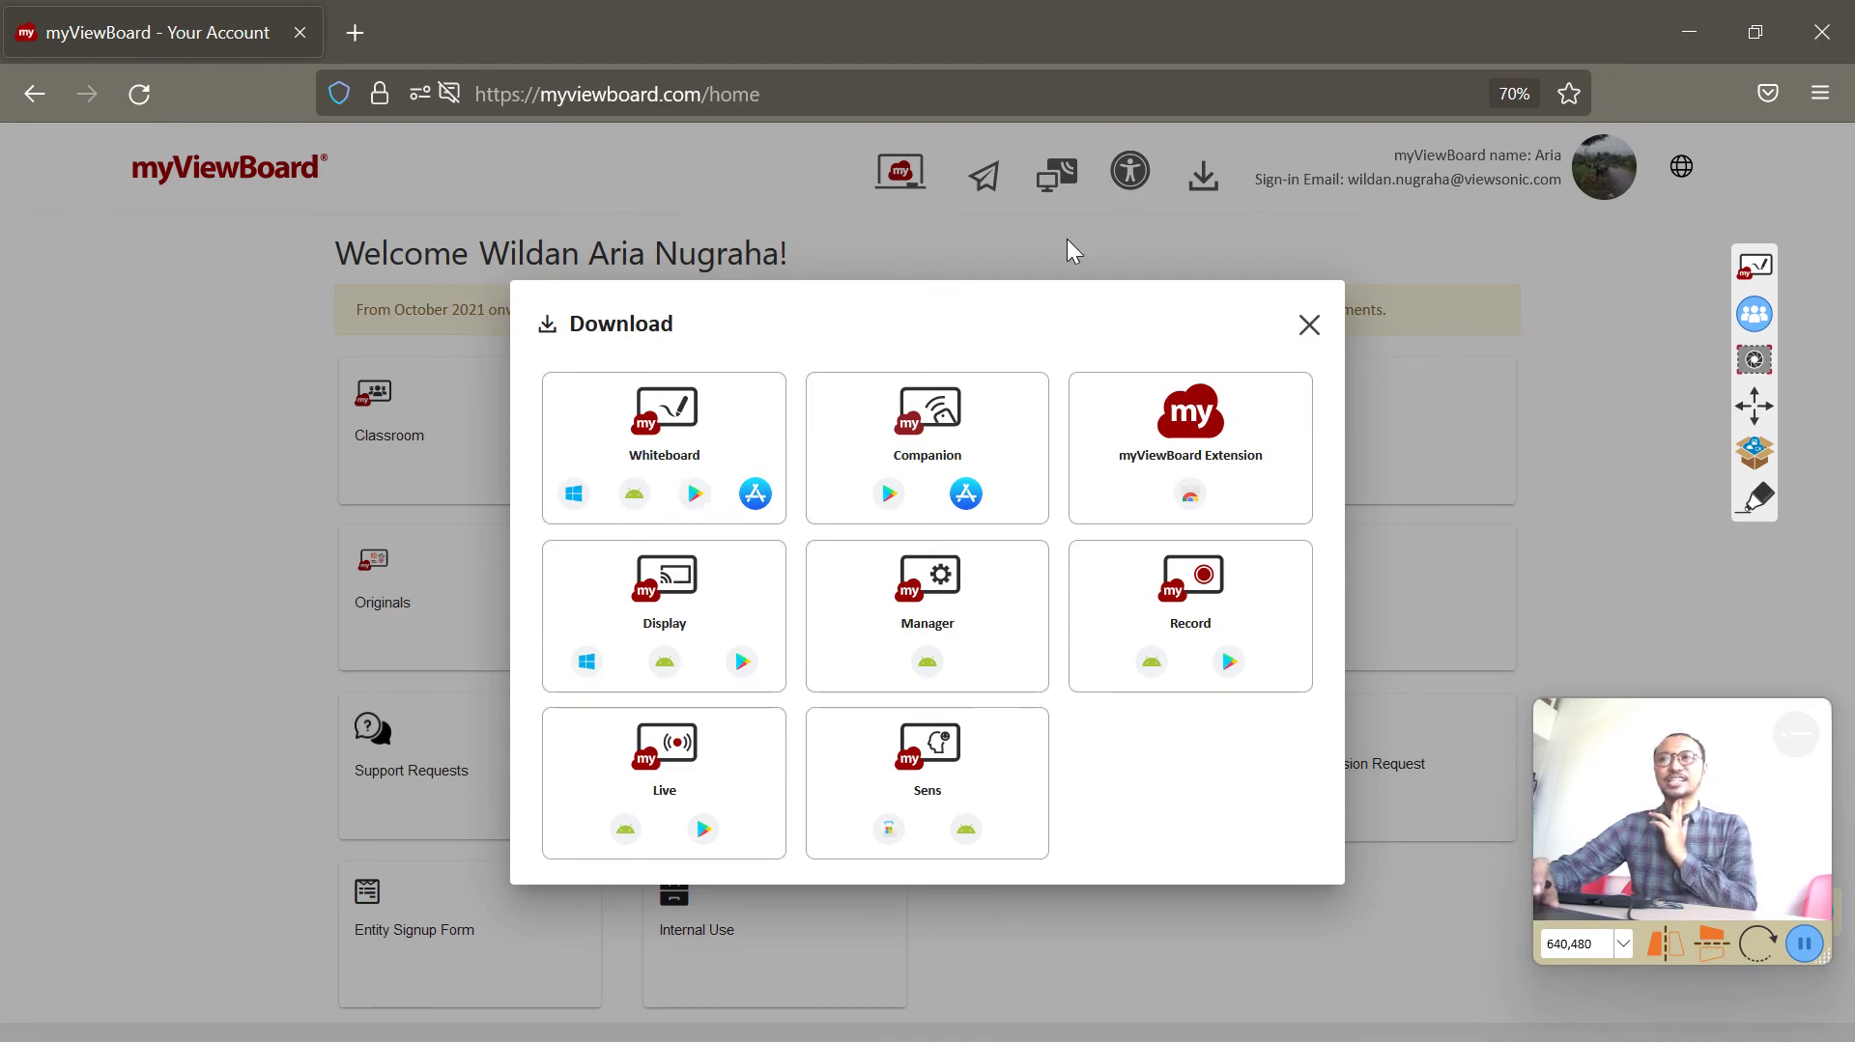
click(1309, 325)
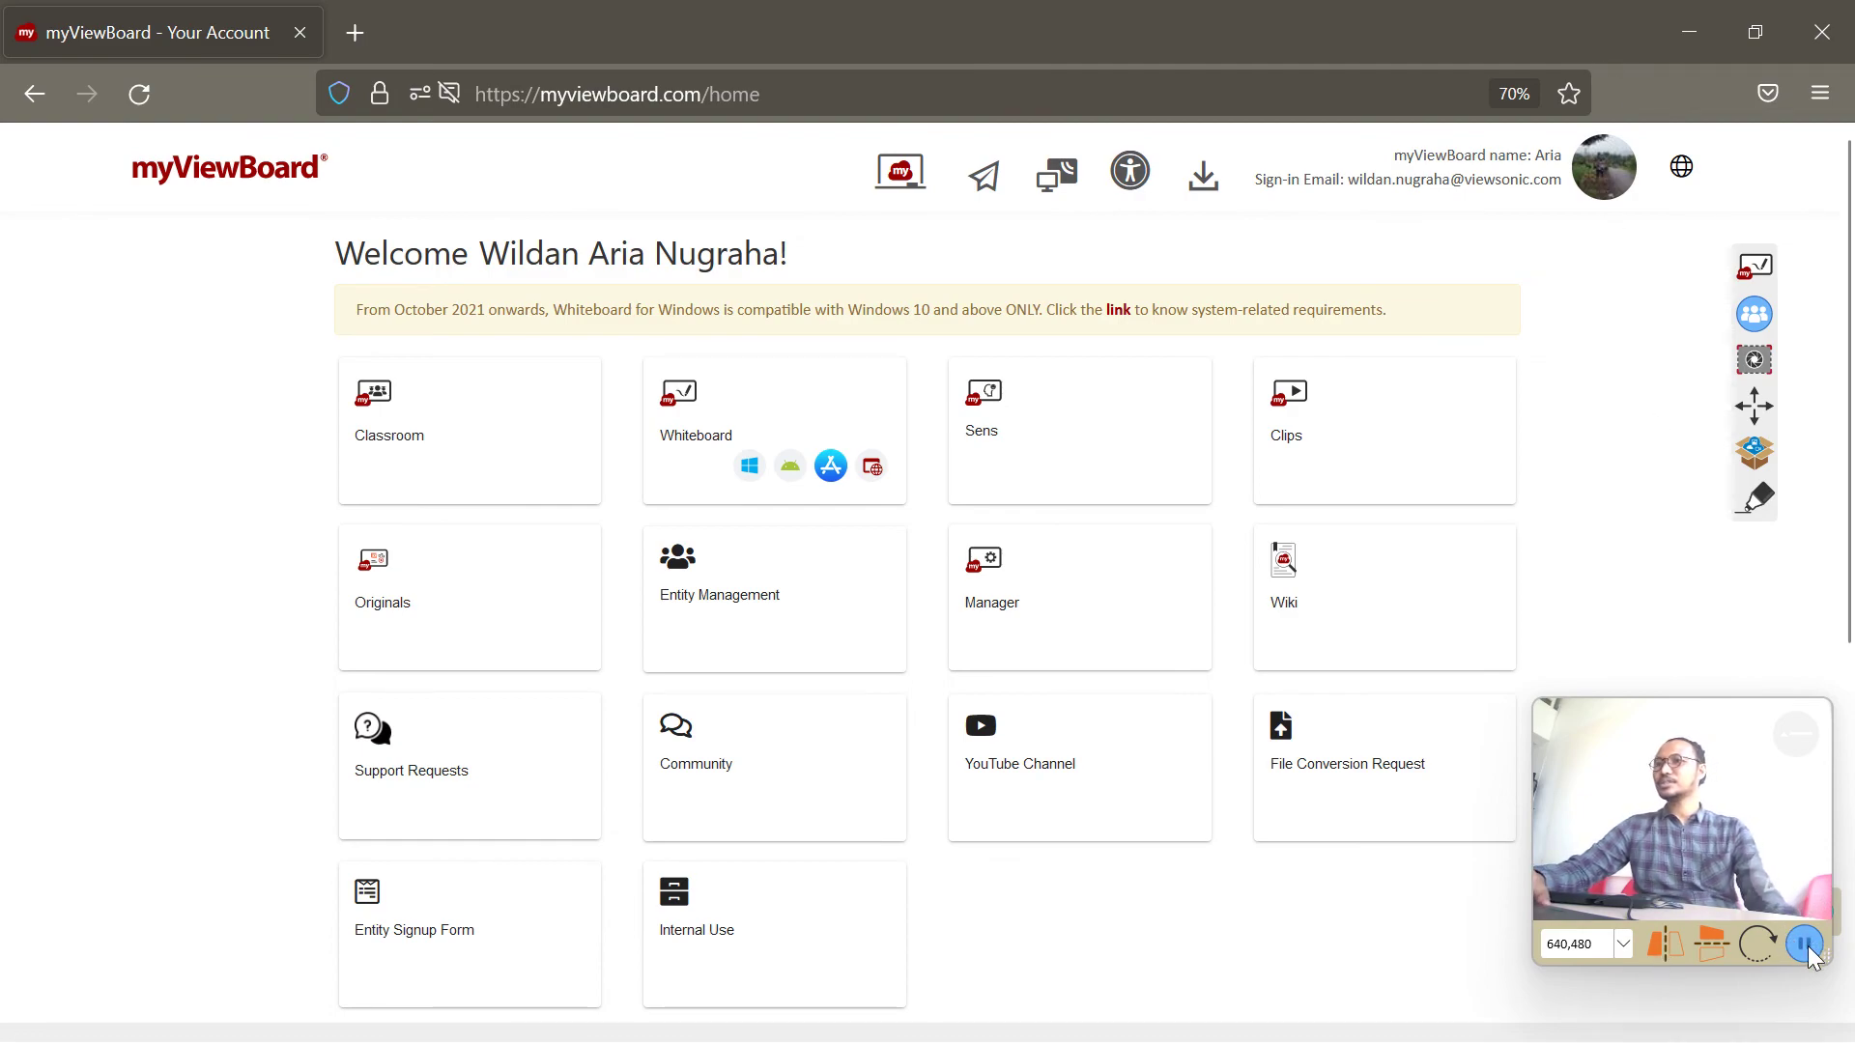
Step: Move the webcam window upward to uncover the screen recording controls
drag(1747, 793, 1755, 629)
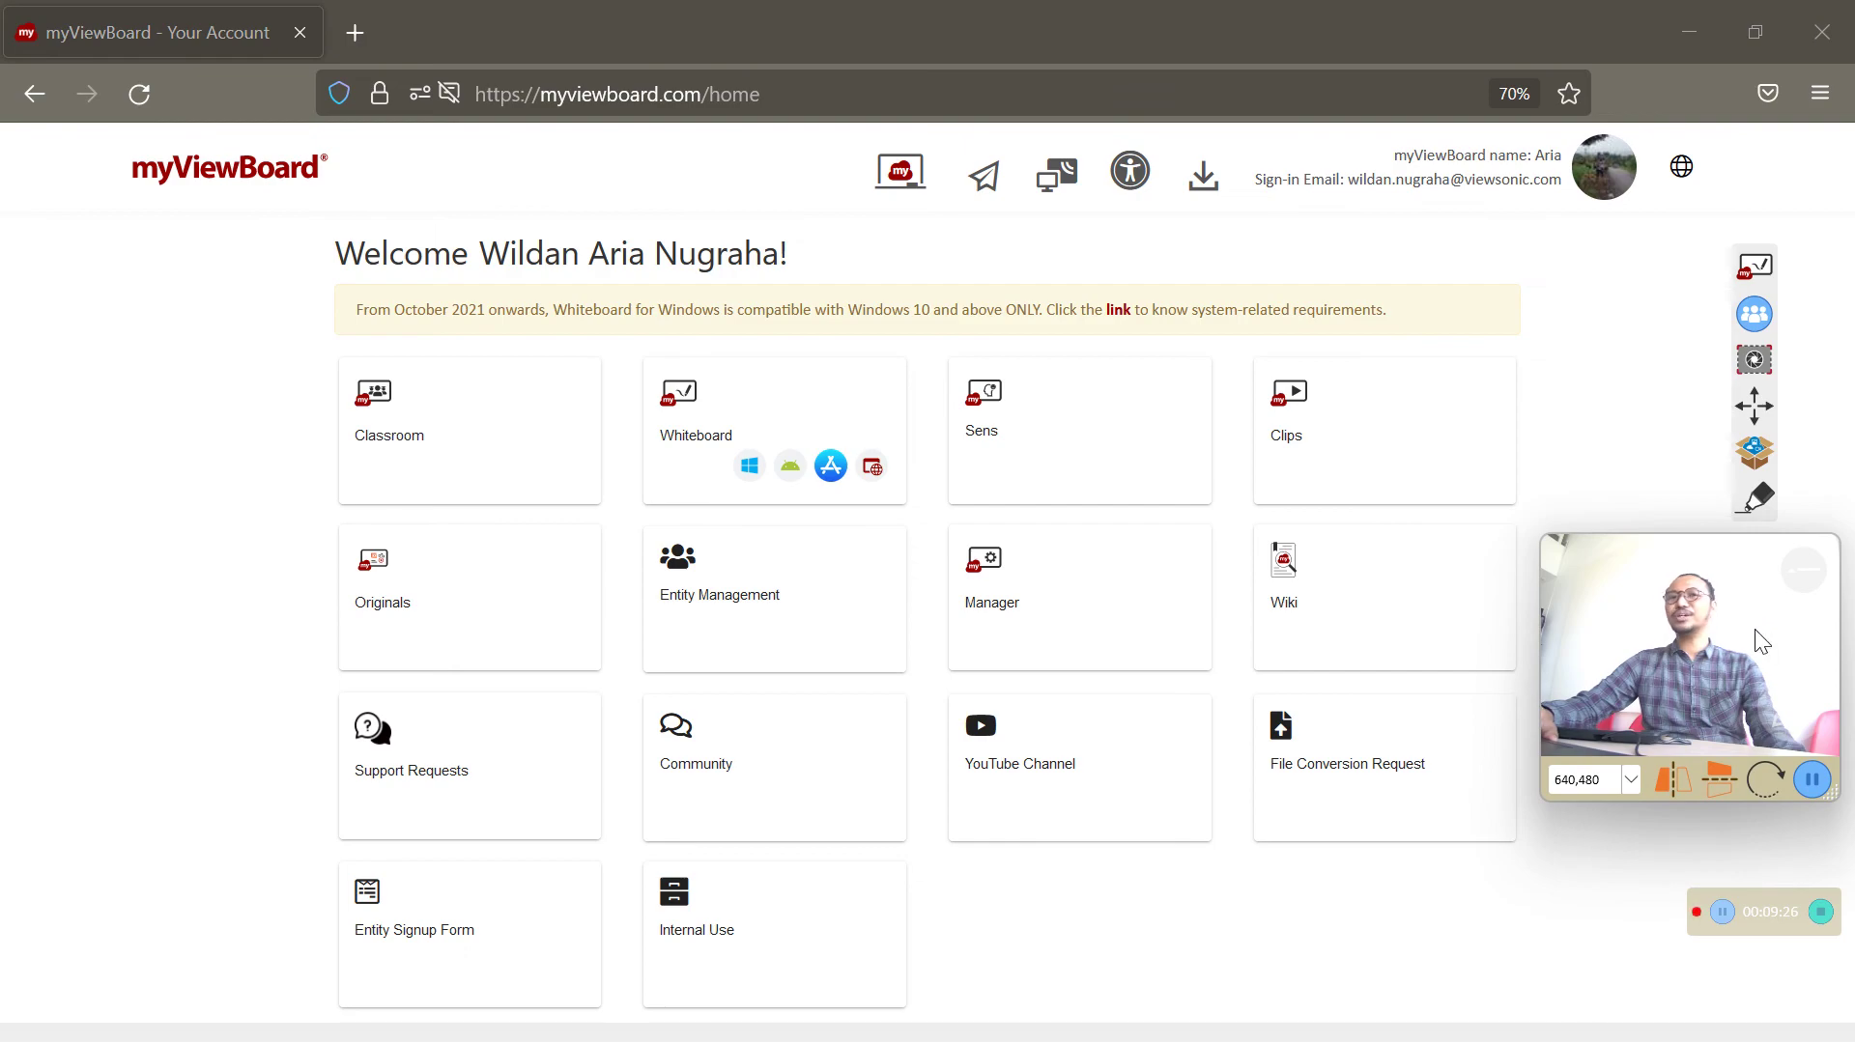